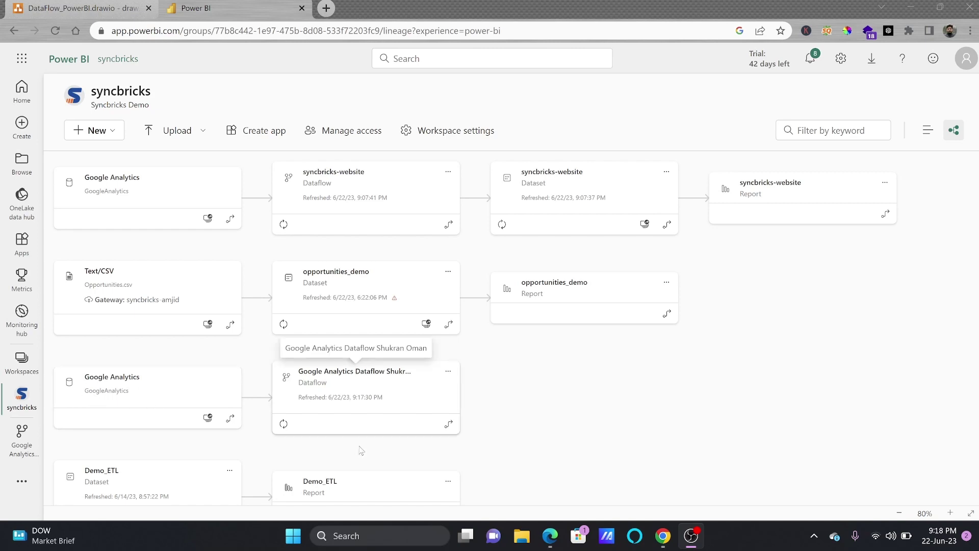
Launch Power BI Desktop and open the Dataflows navigator from Get data
click(379, 538)
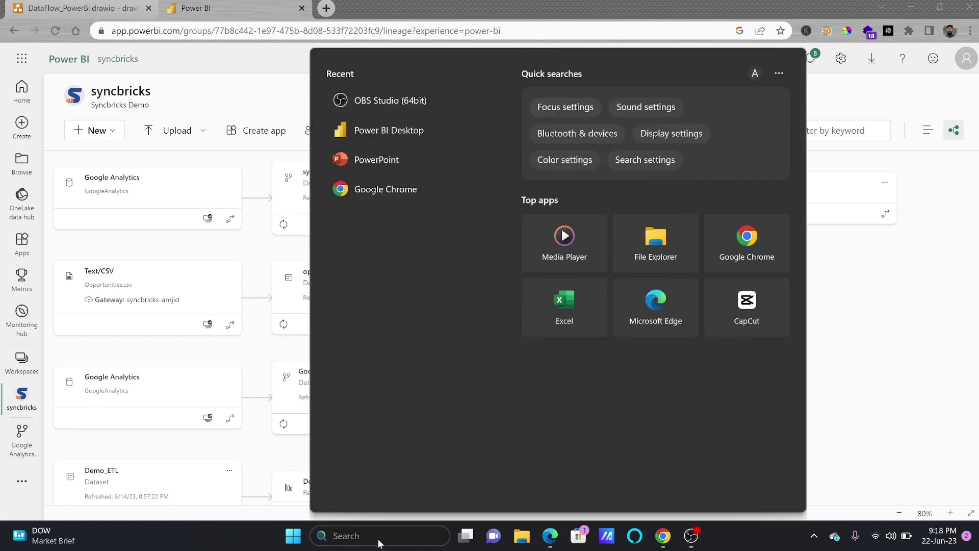
text(powerbi)
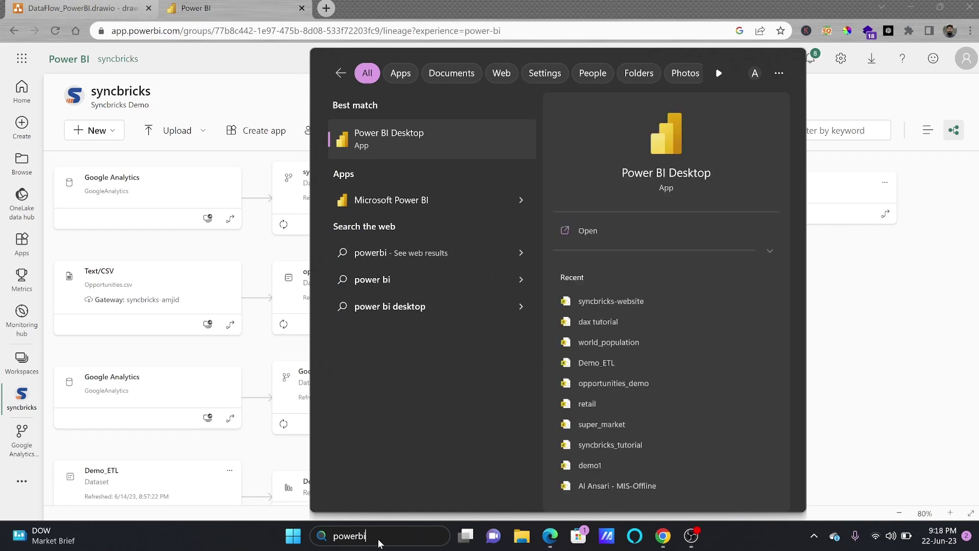
key(Return)
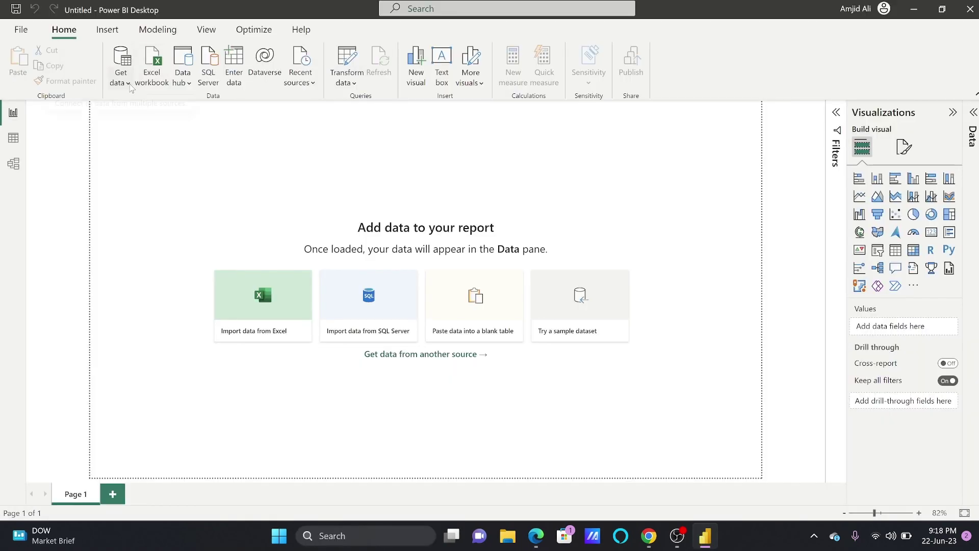
click(128, 83)
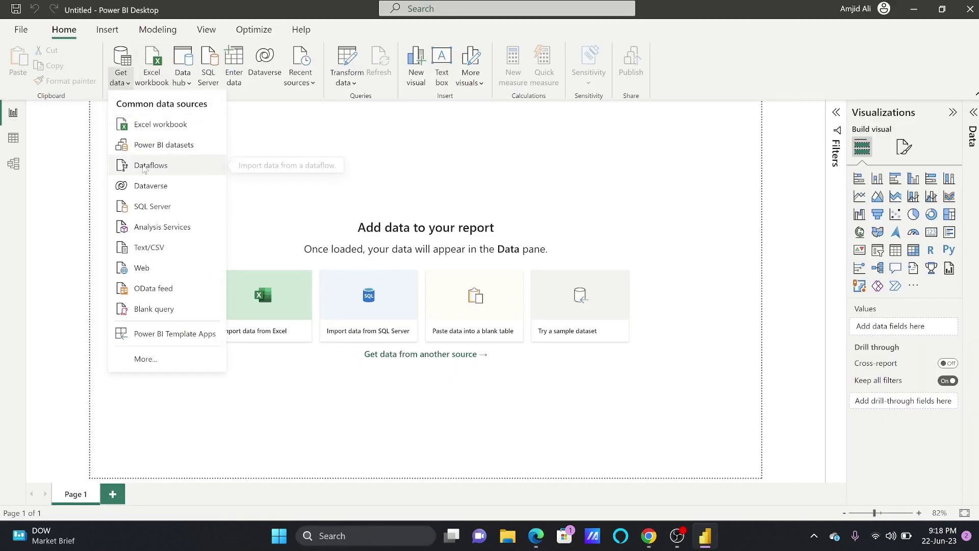
click(163, 172)
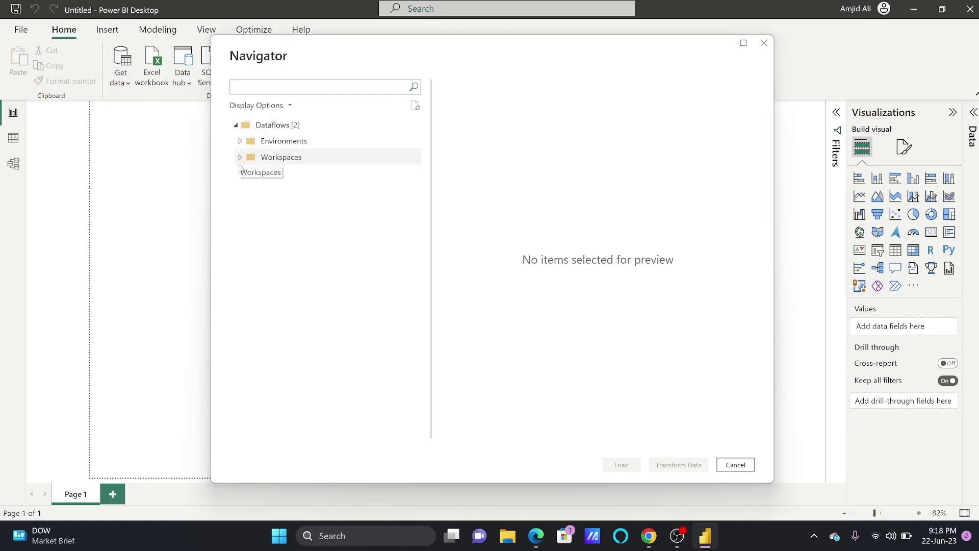
Select the shukranoman com table from syncbricks' Google Analytics Dataflow Shukran Oman and load it
click(240, 141)
click(240, 157)
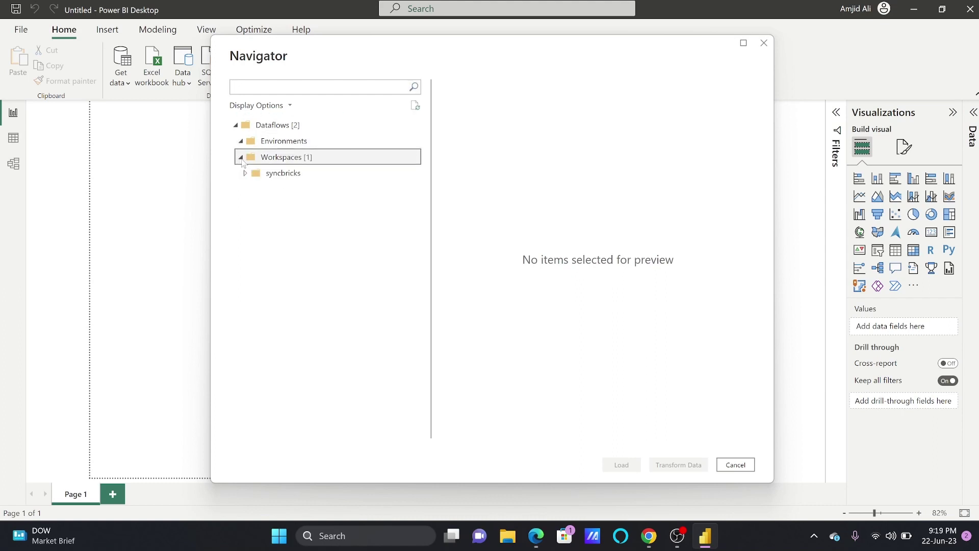
click(246, 175)
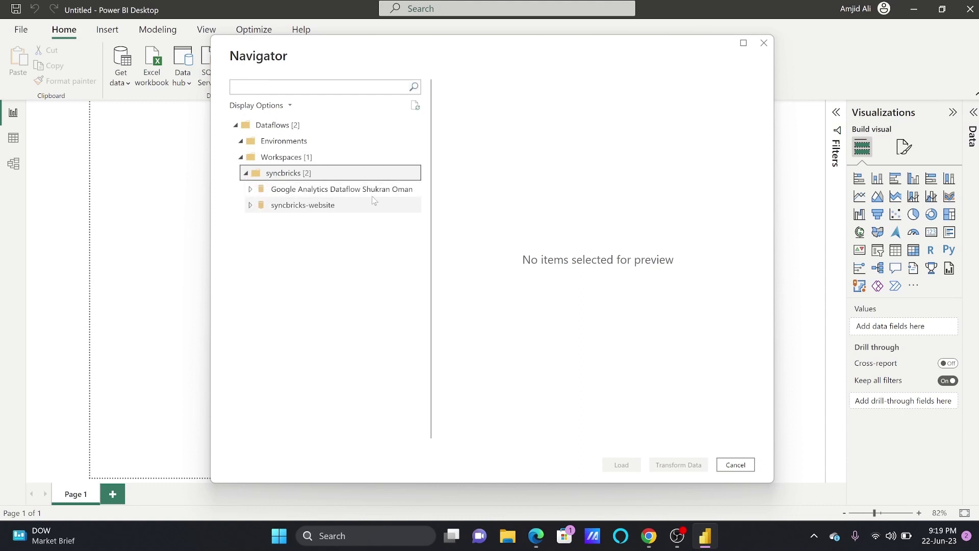
click(375, 194)
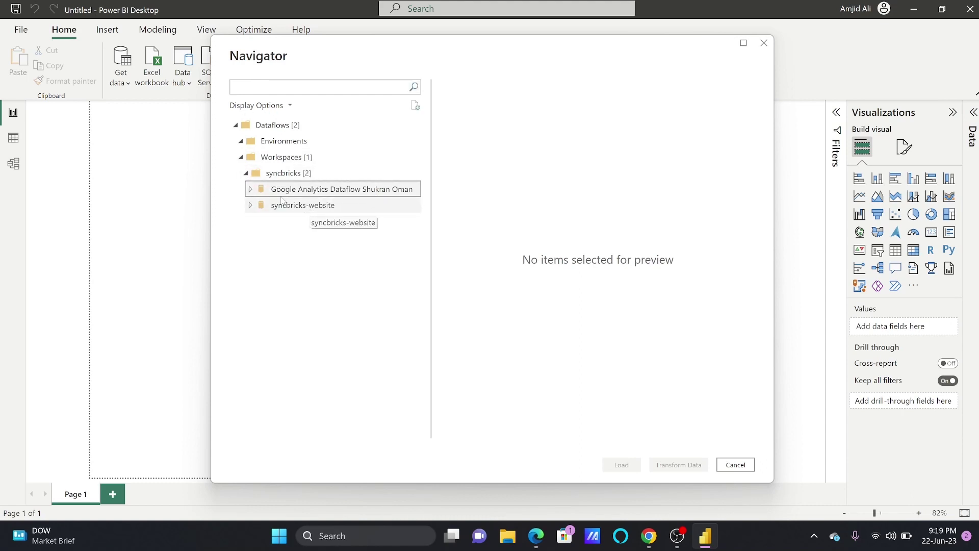
click(250, 190)
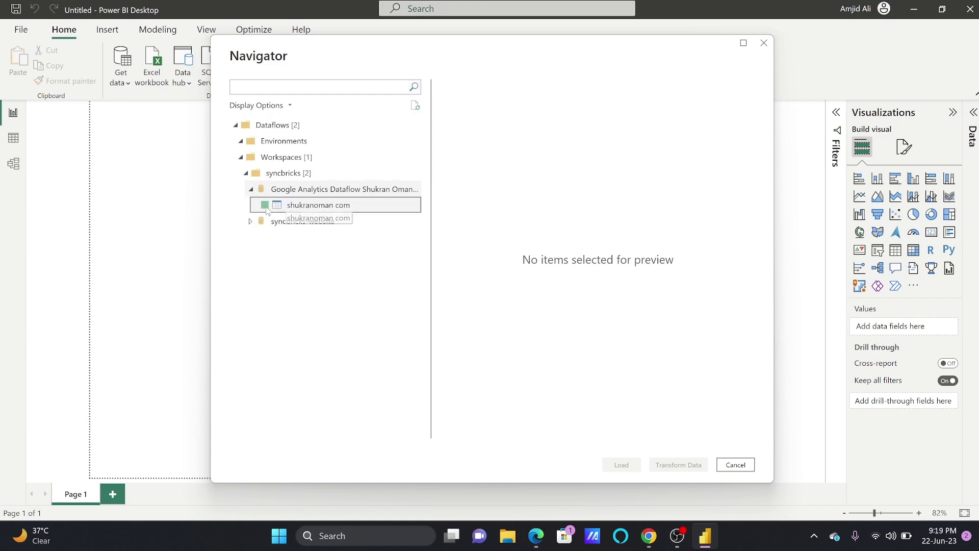
click(264, 205)
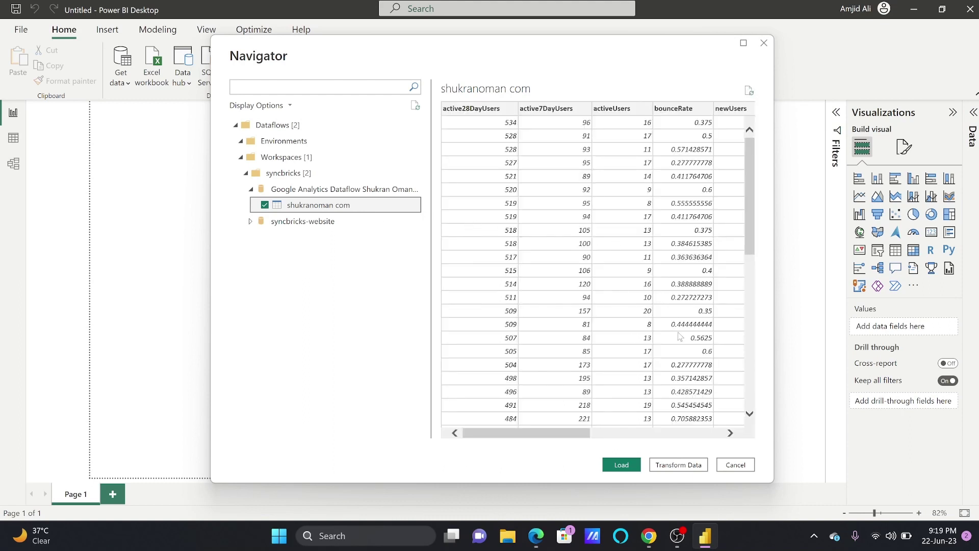
click(626, 465)
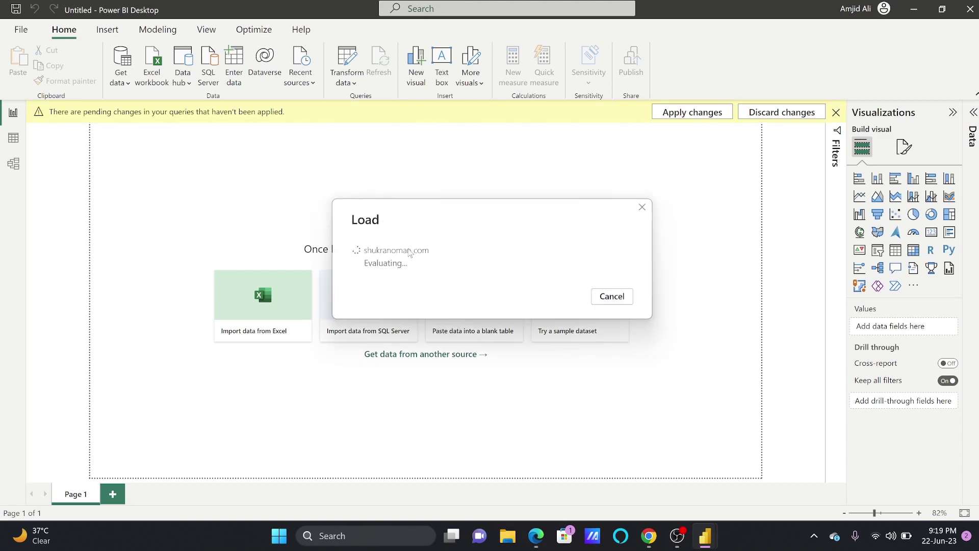
Return to Power BI Desktop and expand the loaded shukranoman com table's fields
click(648, 537)
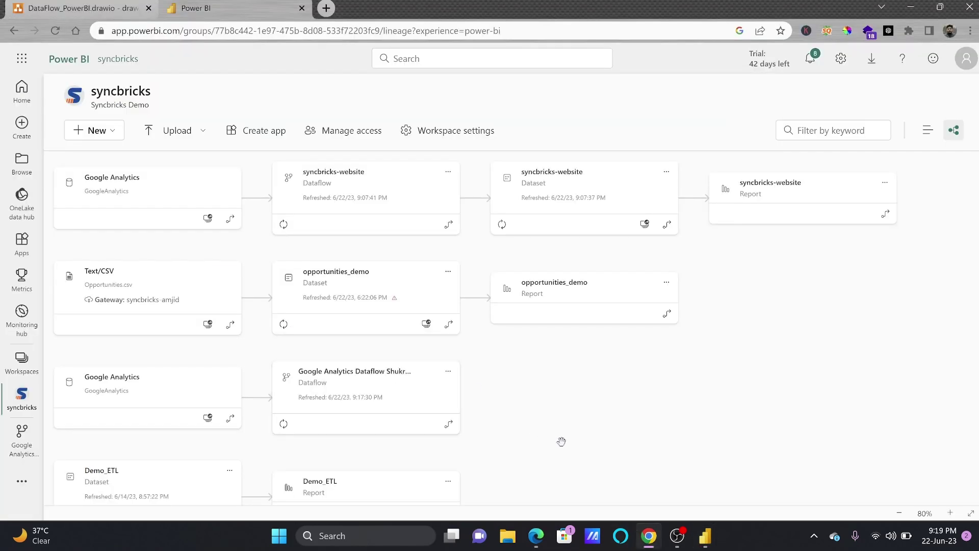
mouse_move(705, 535)
click(657, 485)
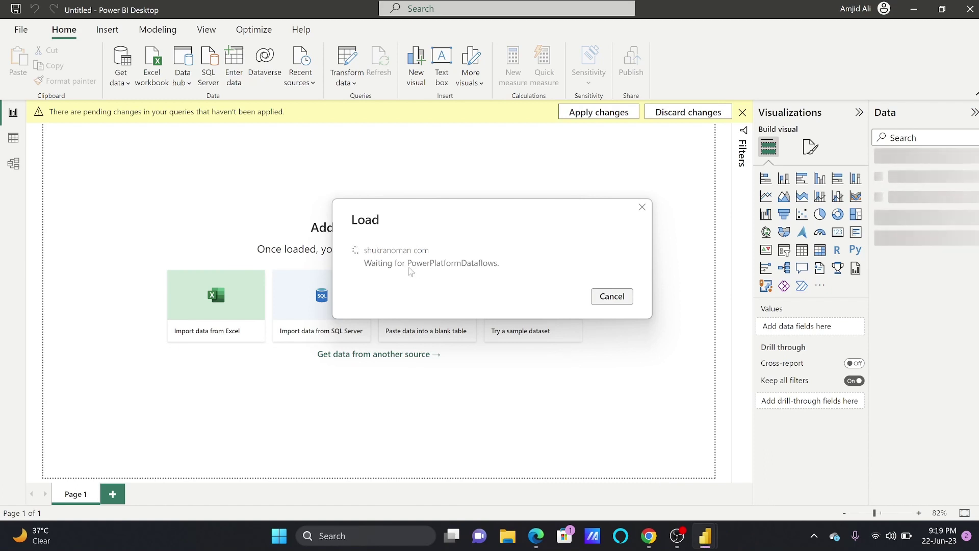
click(877, 161)
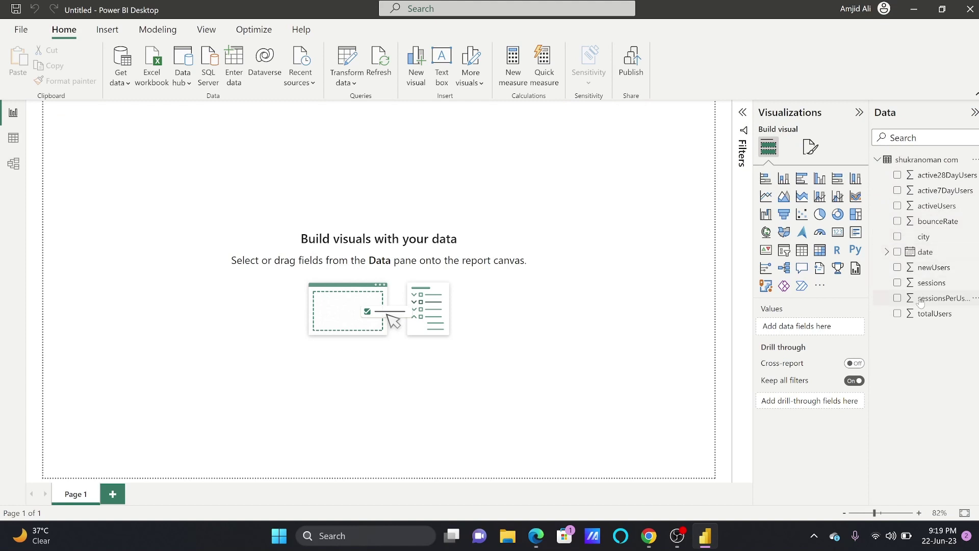
Add a line chart with date Month on the X-axis and totalUsers on the Y-axis
click(887, 252)
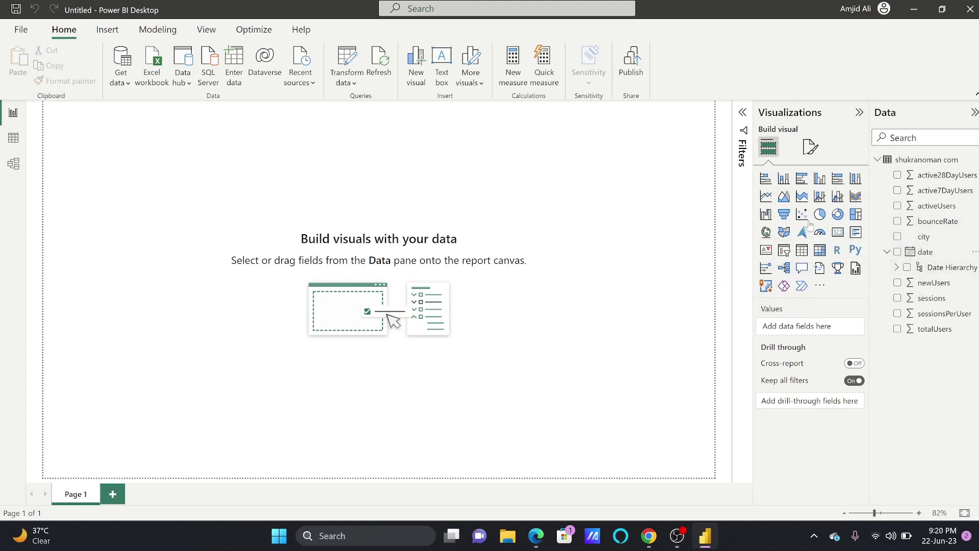
click(766, 196)
click(896, 267)
drag(925, 314, 815, 327)
drag(933, 390, 815, 387)
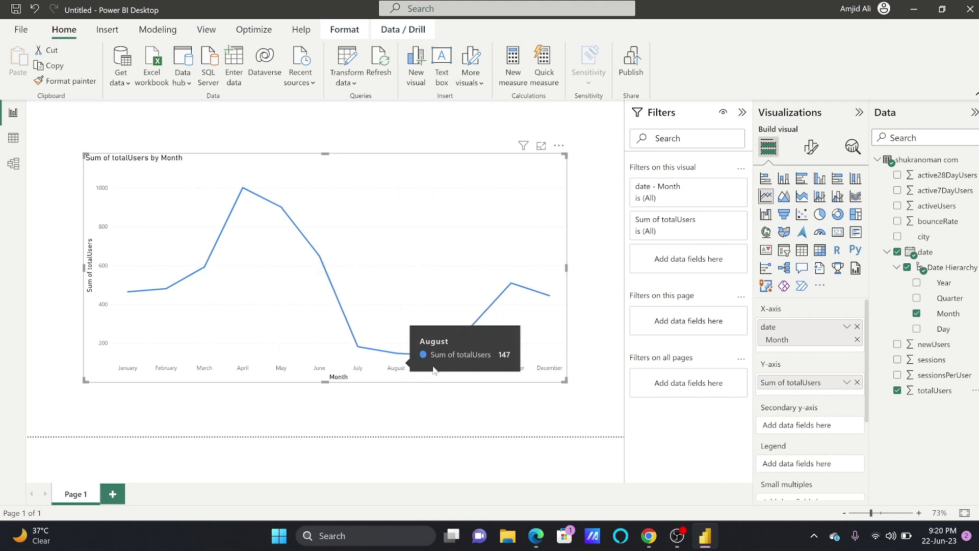
Turn the chart into a column chart with data labels on
click(784, 178)
click(811, 146)
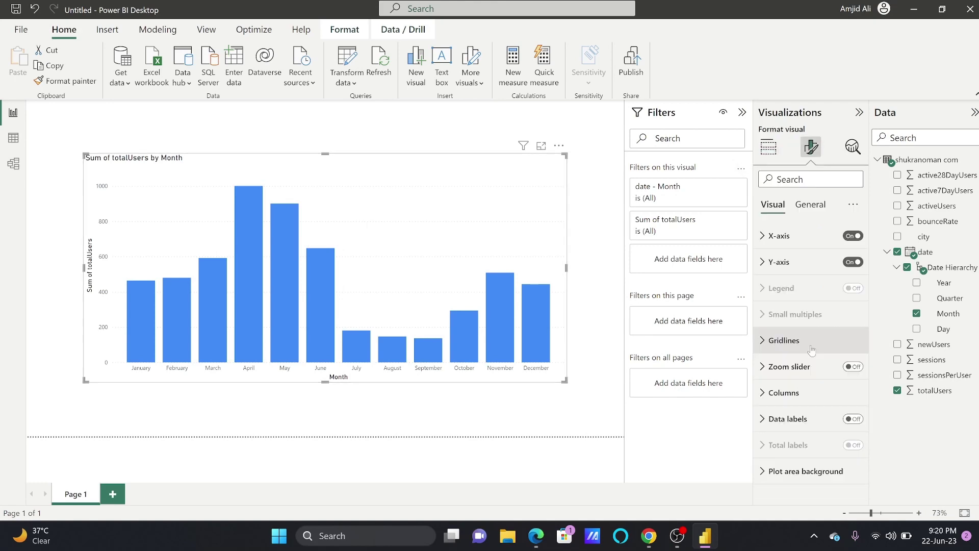
click(854, 419)
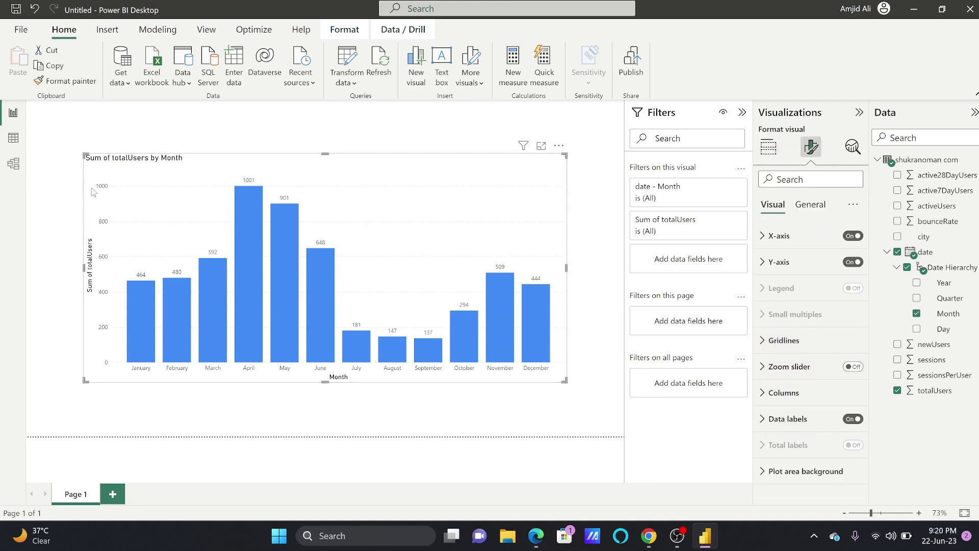
Save the report as shukran_oman_google_analytics and choose syncbricks as the publish destination
click(21, 31)
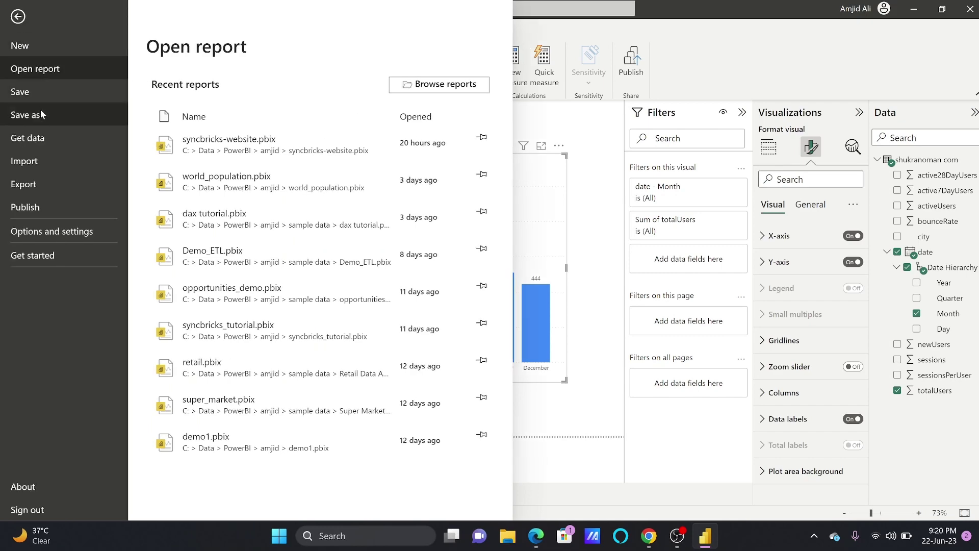
click(40, 100)
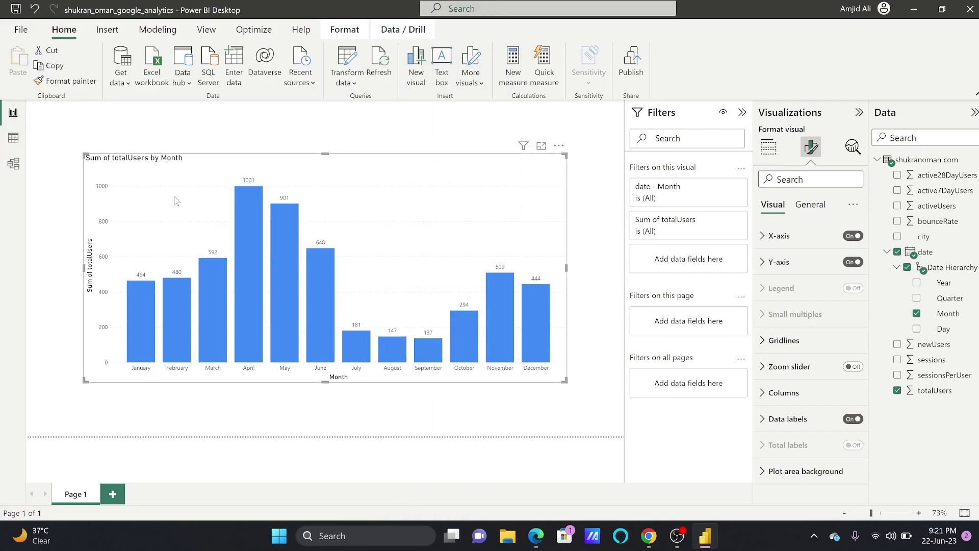
click(21, 30)
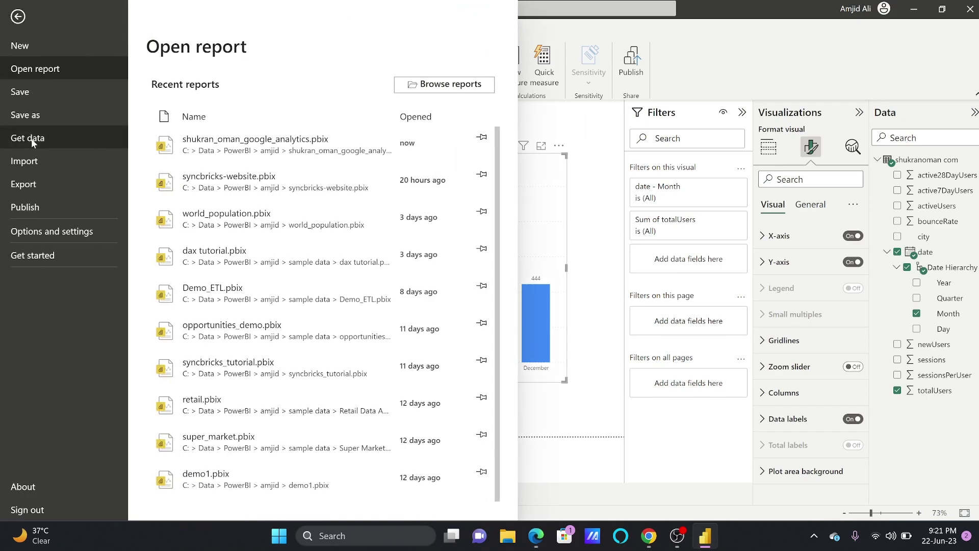
click(111, 204)
click(209, 105)
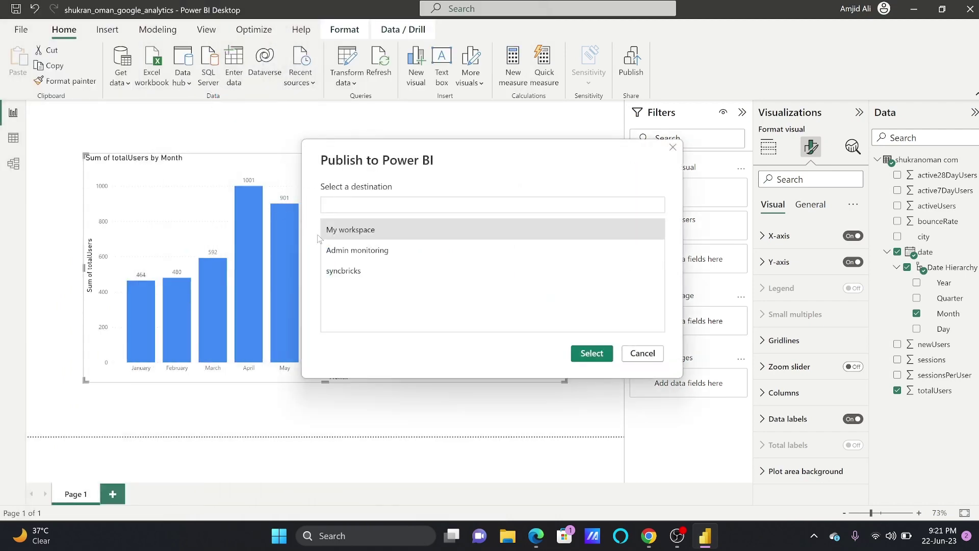
click(367, 270)
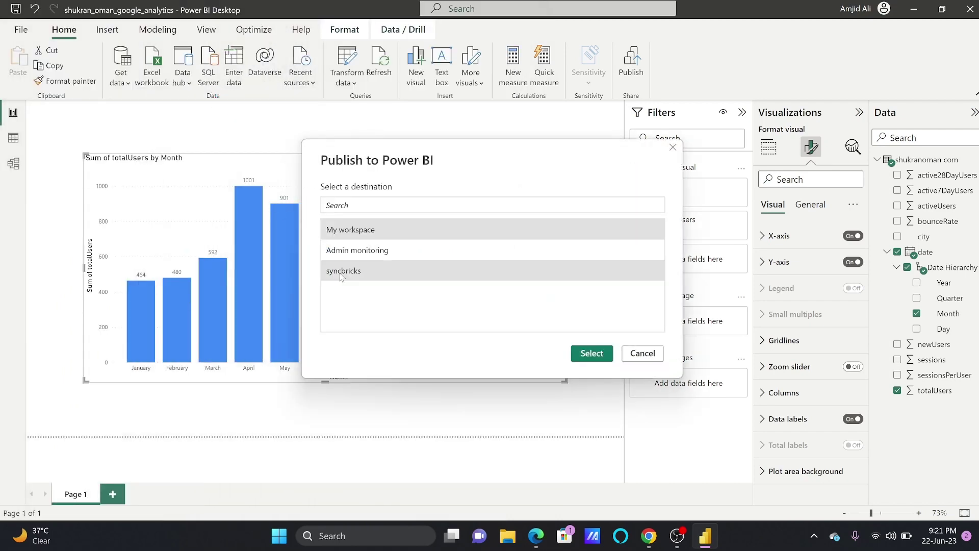
Confirm publishing to syncbricks and dismiss the success message in Desktop
click(583, 353)
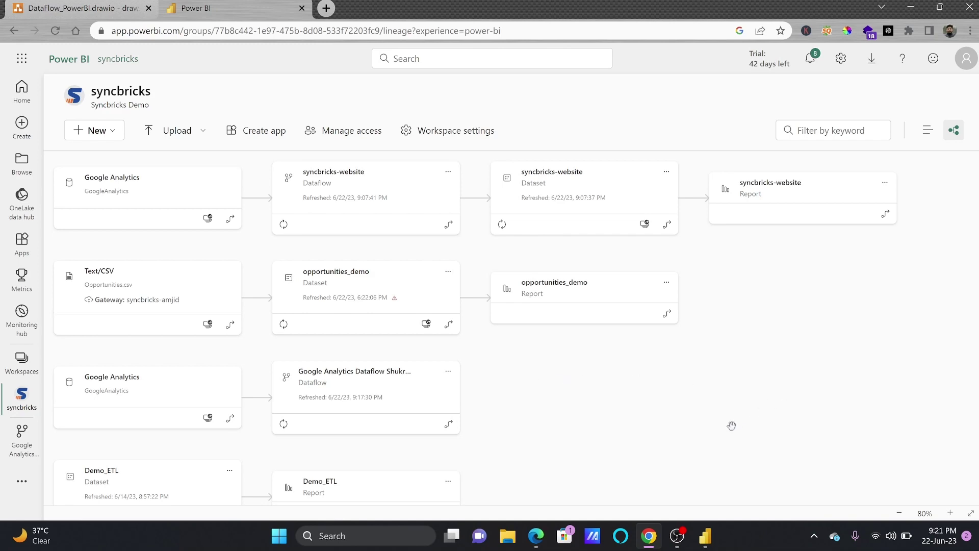
click(699, 545)
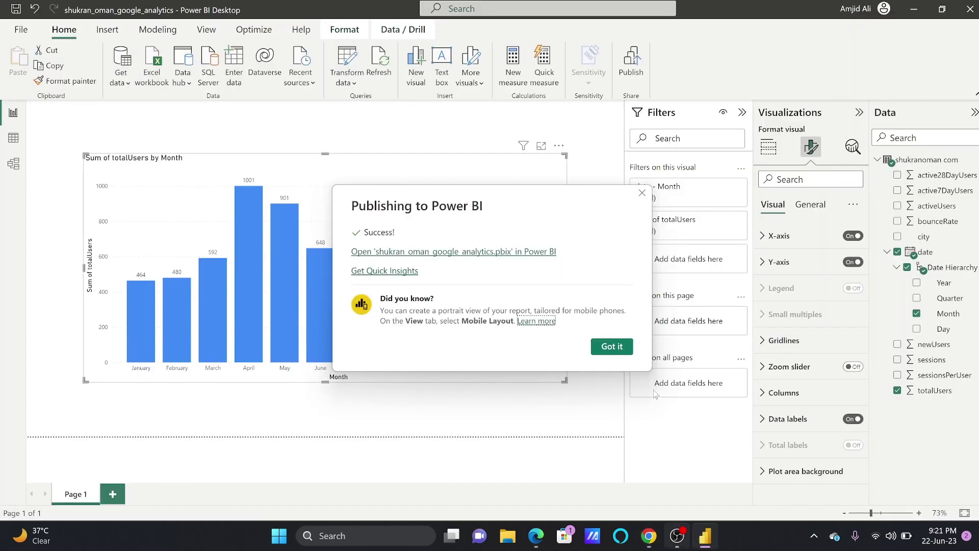
click(612, 348)
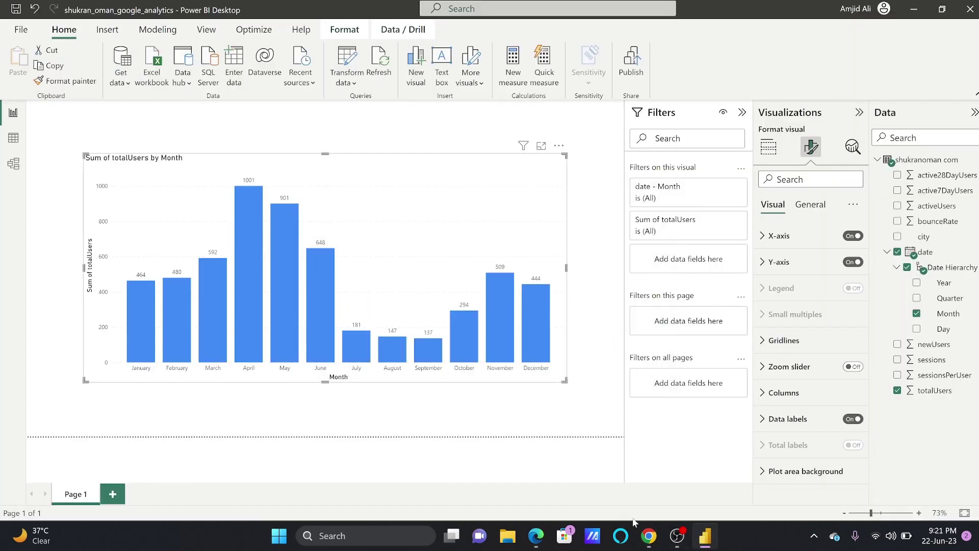
Switch back to the browser showing the syncbricks workspace lineage
click(648, 535)
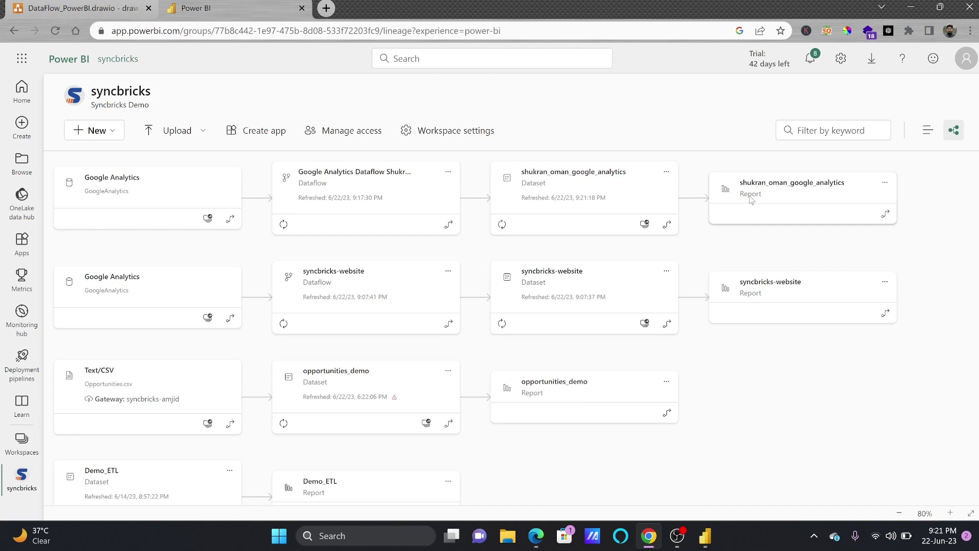
Open the shukran_oman_google_analytics report from its details, then go back to syncbricks
click(768, 187)
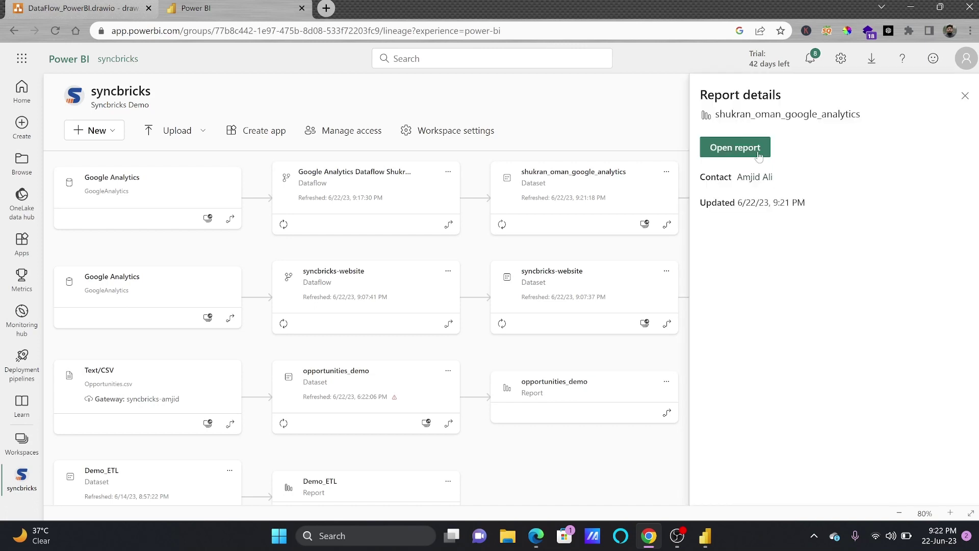
click(744, 146)
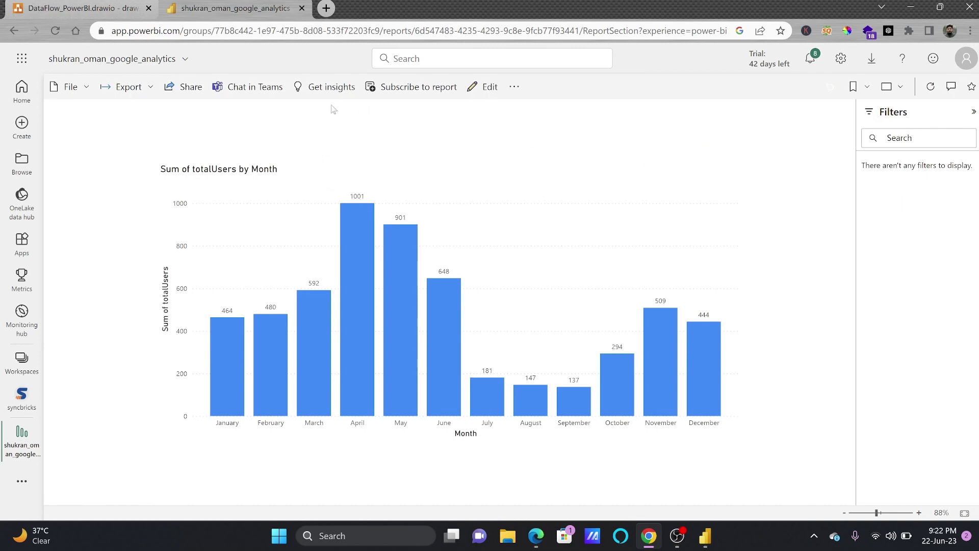
click(21, 397)
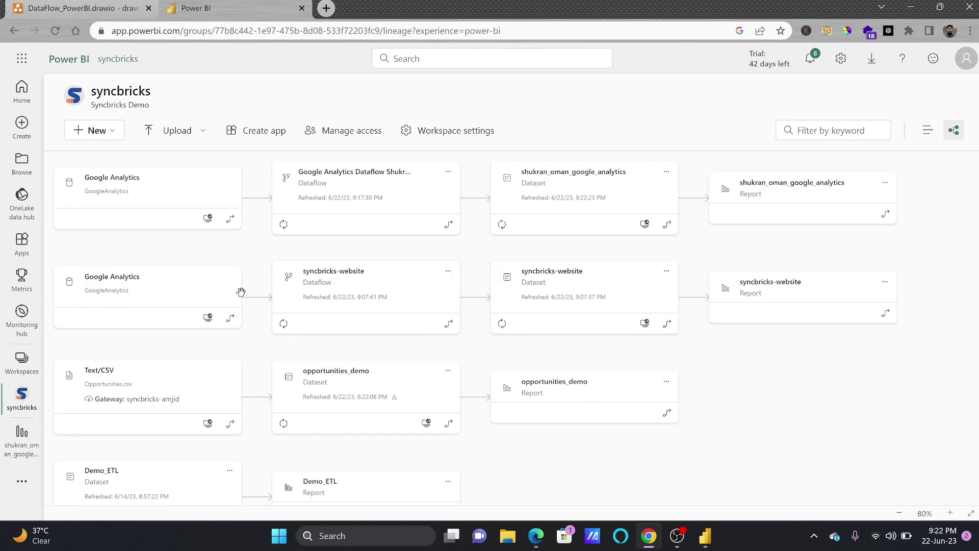
In list view, set the Google Analytics dataflow to refresh daily at 1:00 AM UTC
click(13, 399)
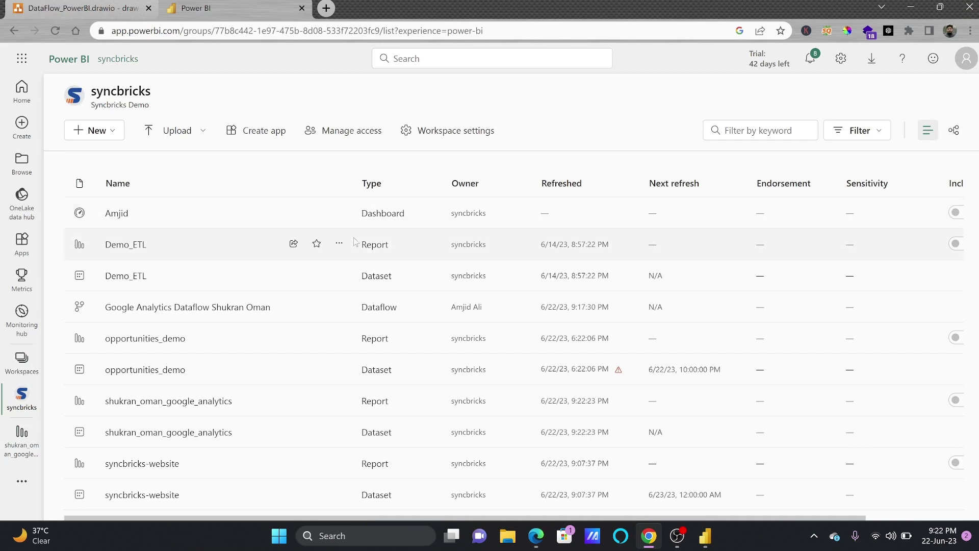
click(235, 308)
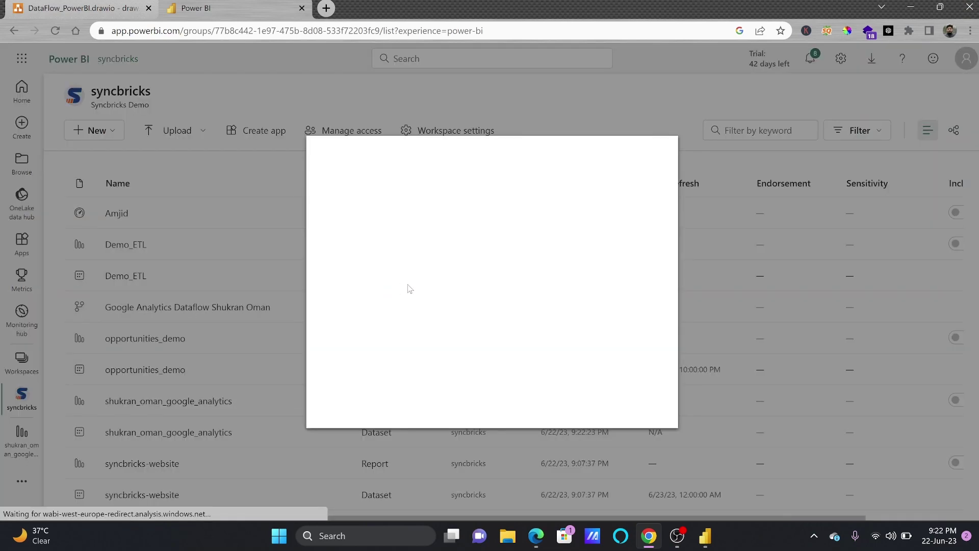
click(338, 307)
click(339, 307)
click(363, 450)
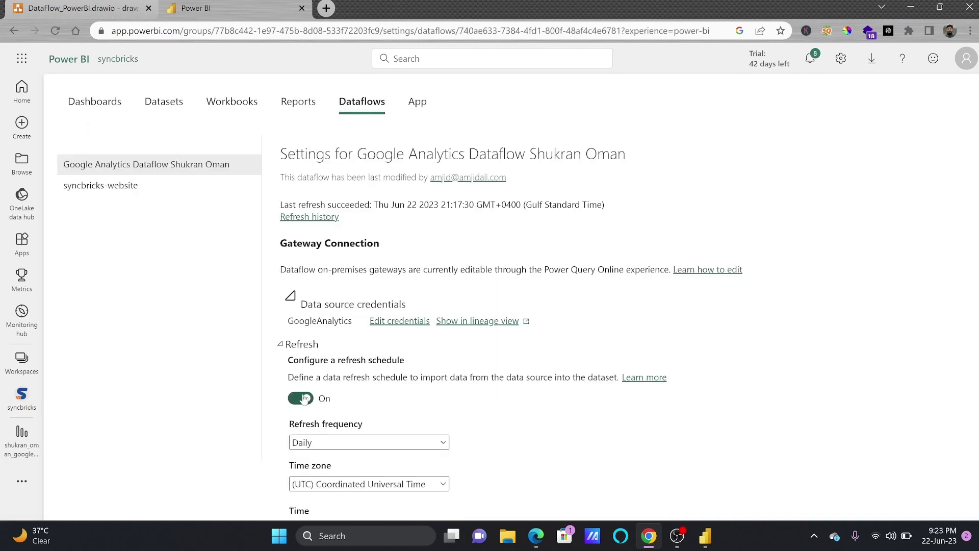
scroll(354, 432, down, 1)
scroll(355, 432, down, 2)
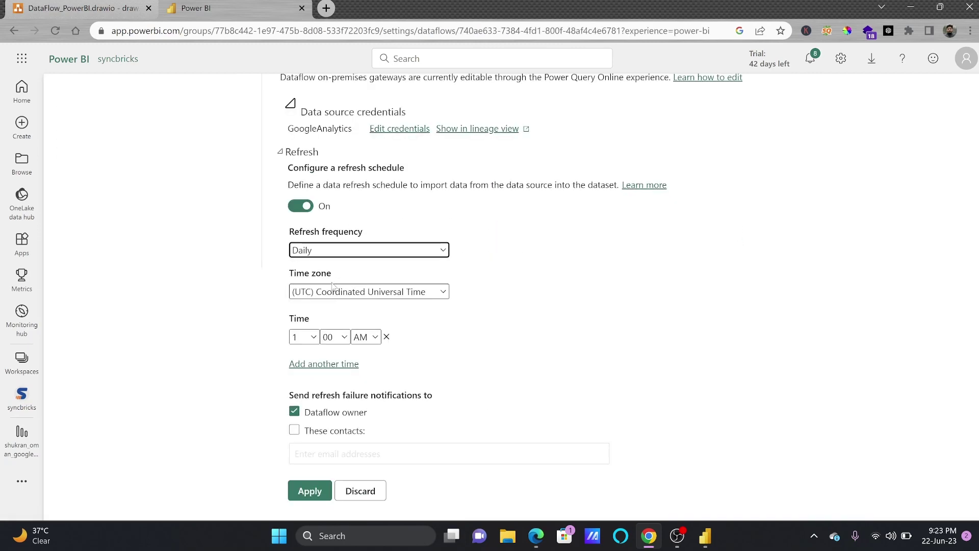
click(295, 493)
Open the dataset settings, review the gateway connection, and turn on scheduled refresh
click(159, 105)
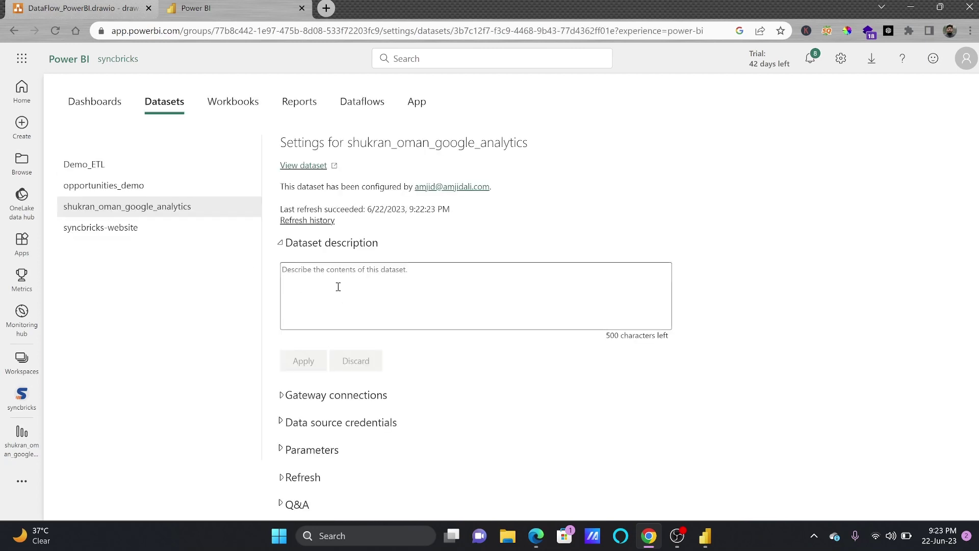
click(282, 397)
scroll(313, 278, down, 3)
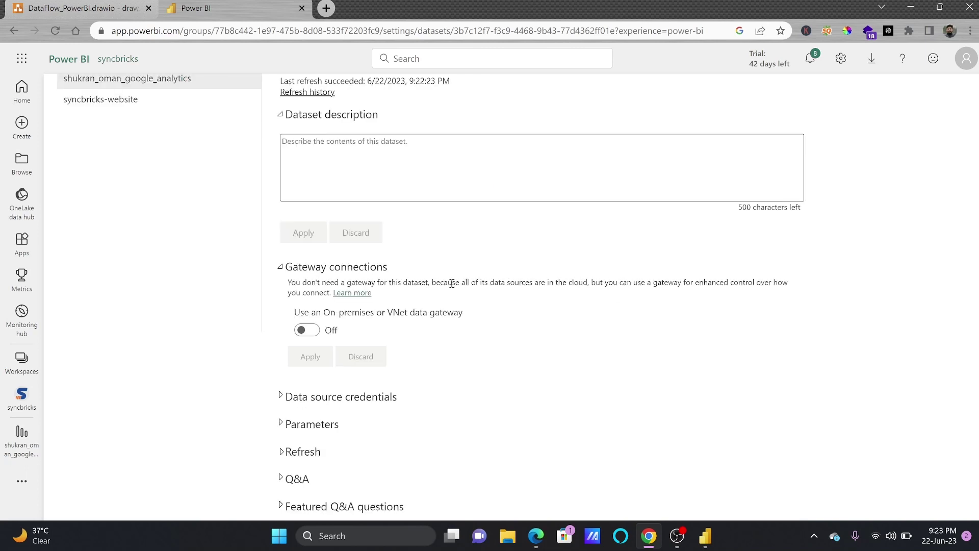
click(283, 269)
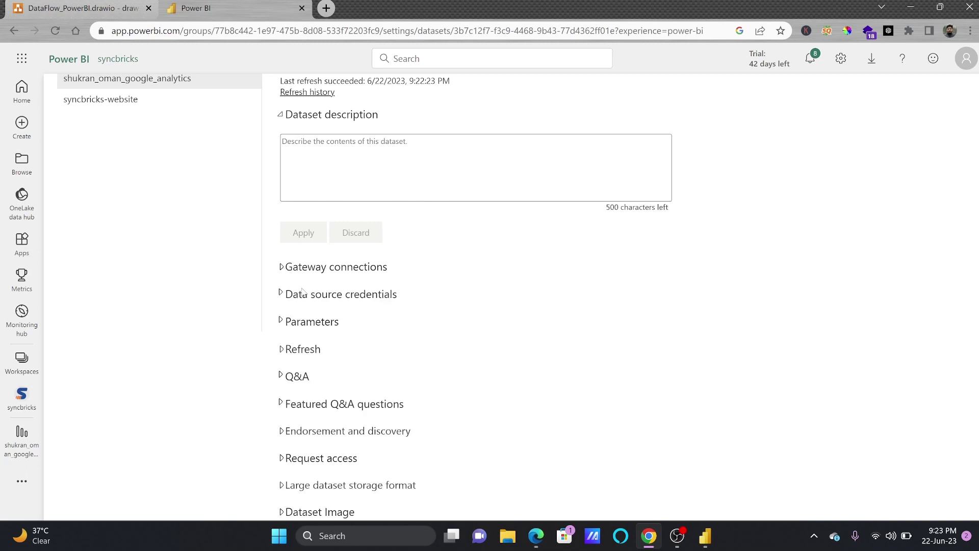
click(279, 351)
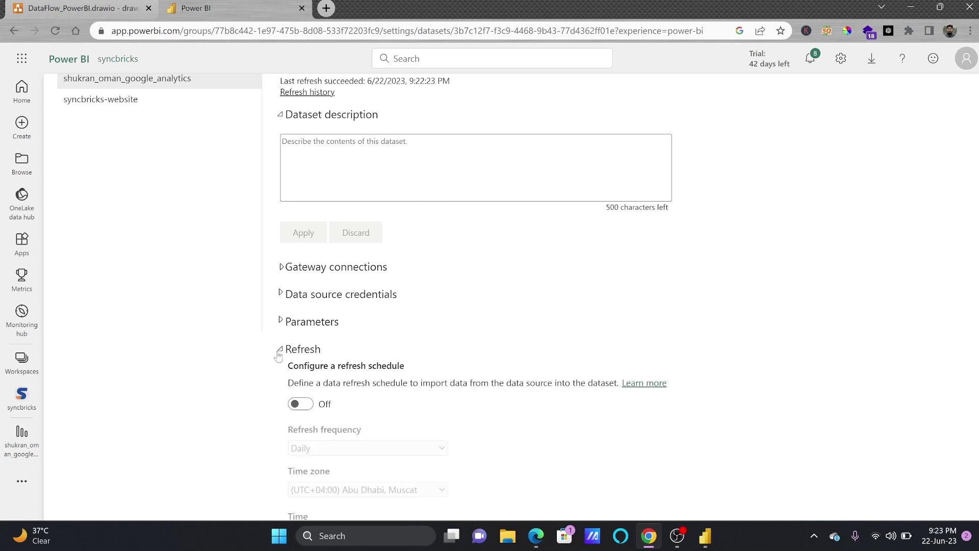
click(298, 403)
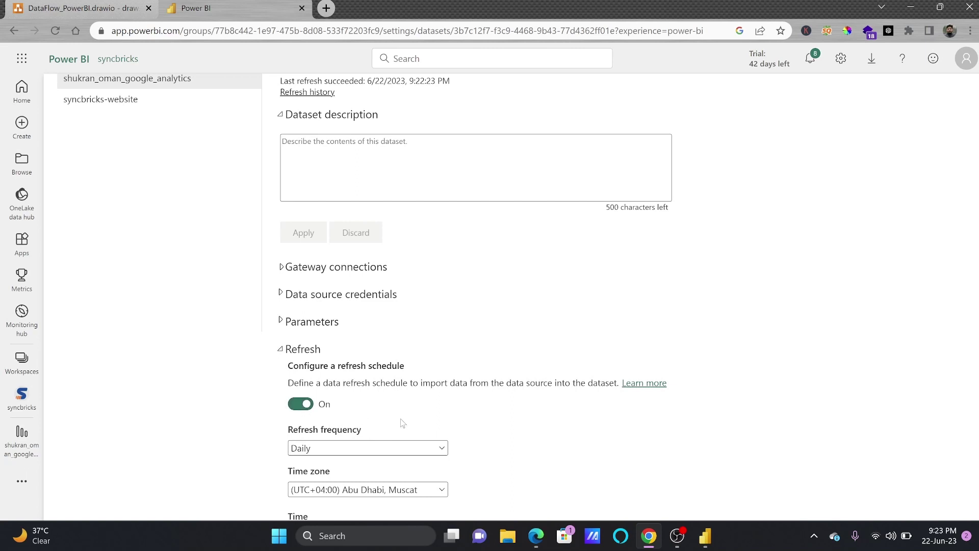
scroll(402, 423, down, 3)
Set time zone Abu Dhabi, Muscat and daily refresh at 2:00 AM, then apply
click(389, 362)
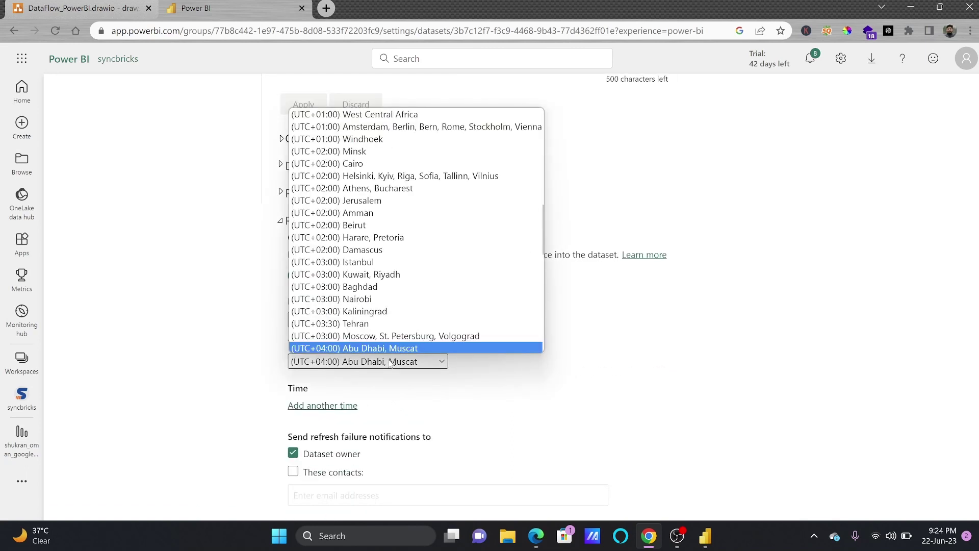
click(656, 386)
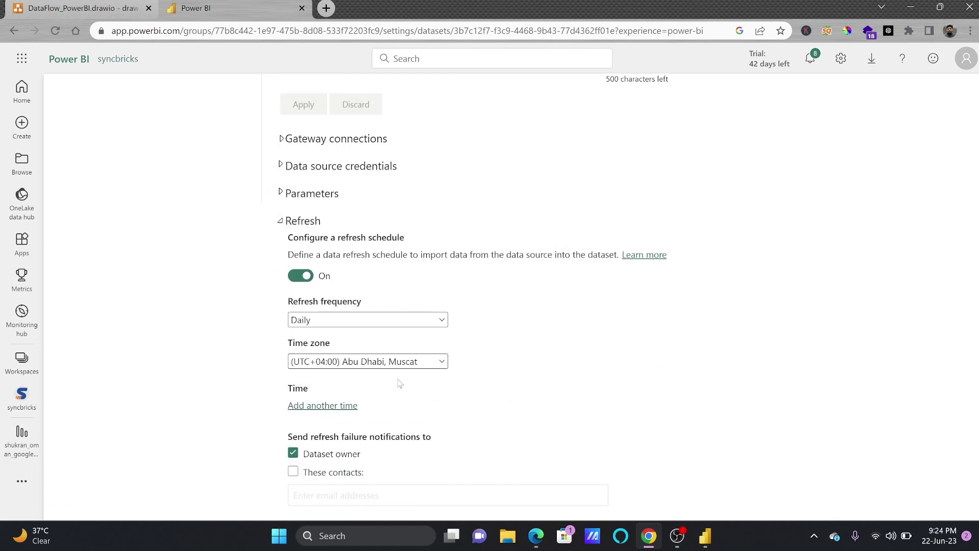
scroll(371, 441, down, 3)
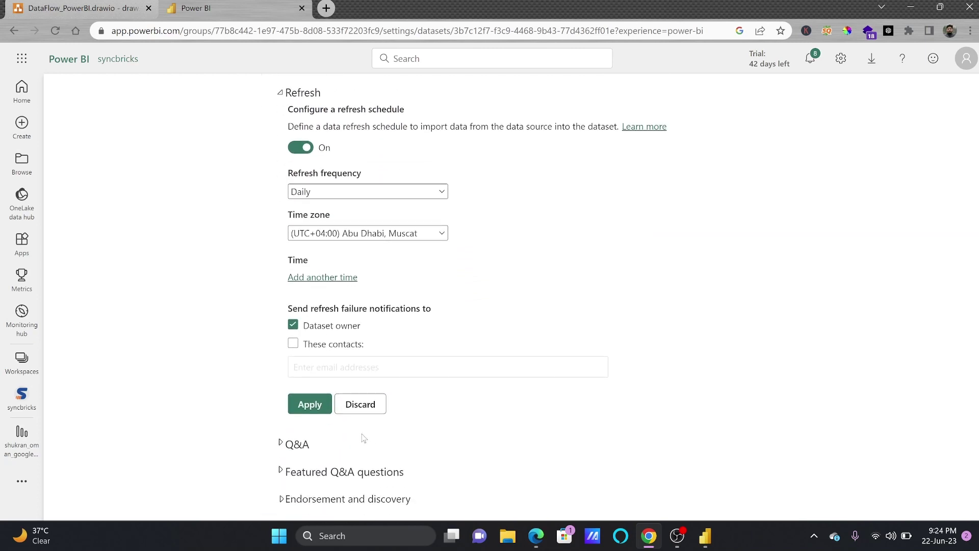
scroll(371, 444, up, 9)
scroll(252, 194, down, 4)
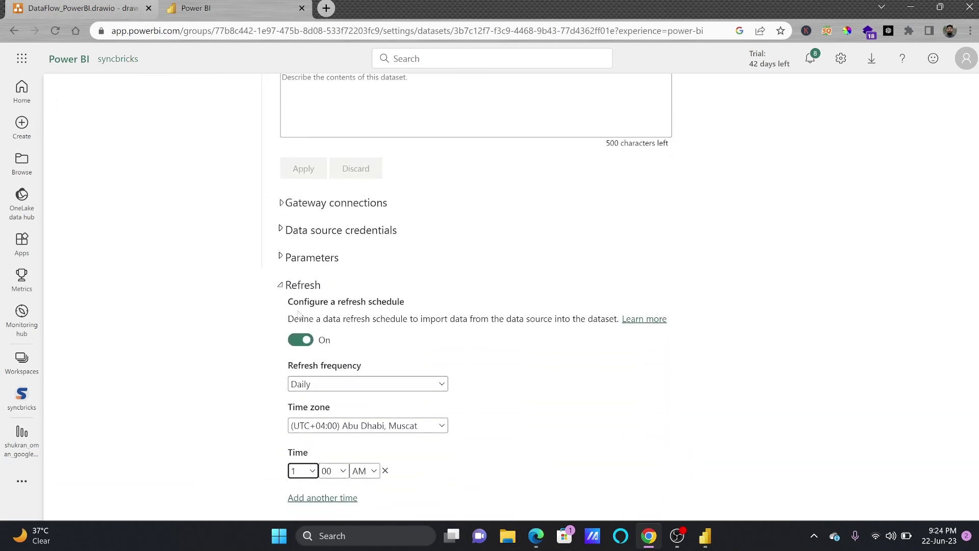
click(312, 471)
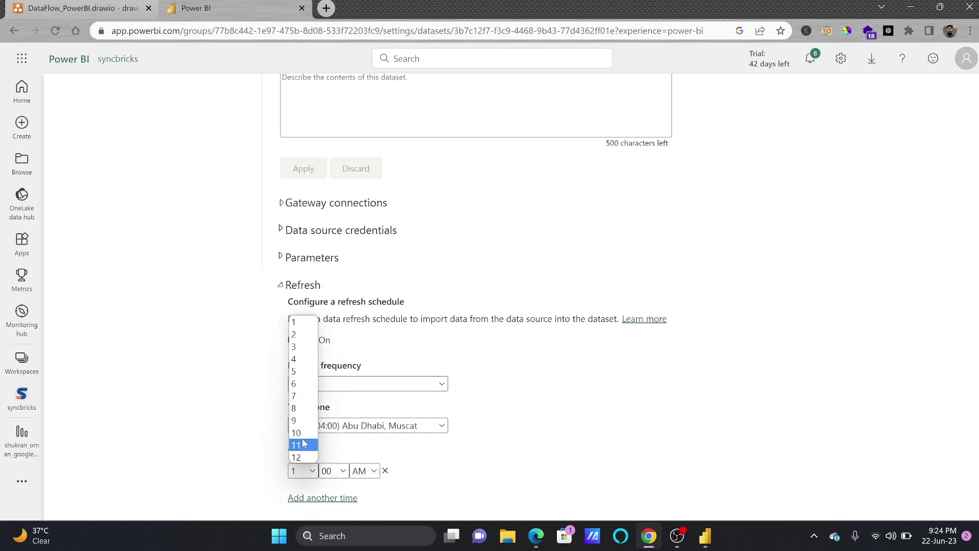
click(301, 337)
scroll(294, 292, up, 4)
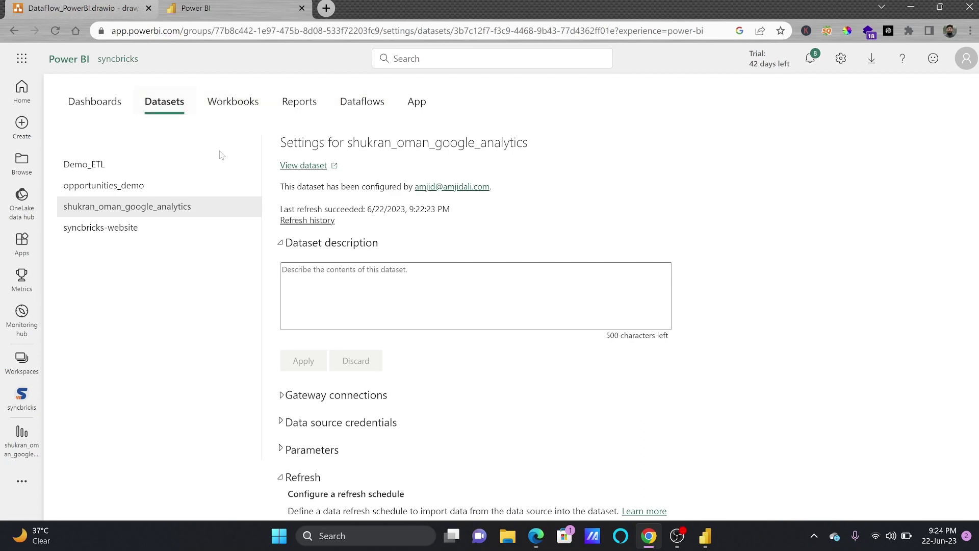
scroll(324, 455, down, 6)
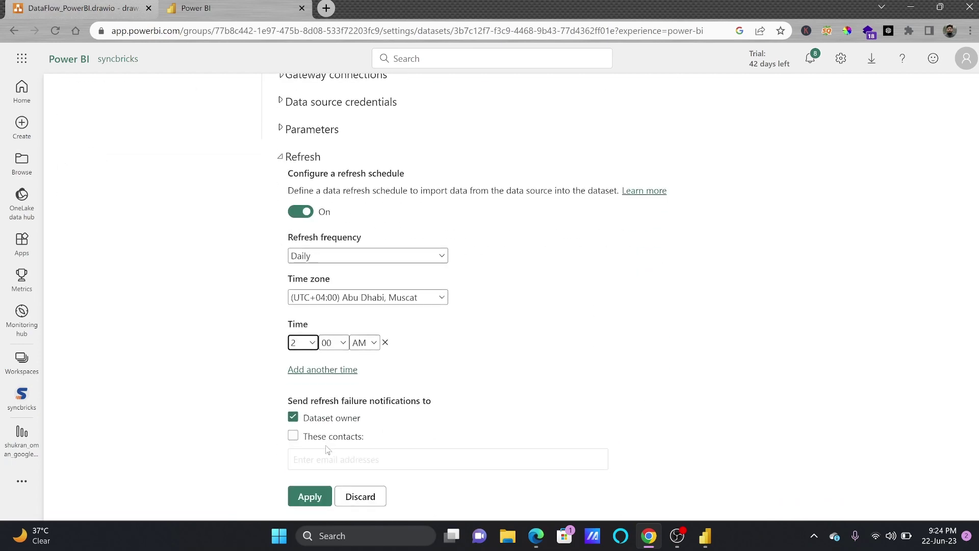
click(311, 489)
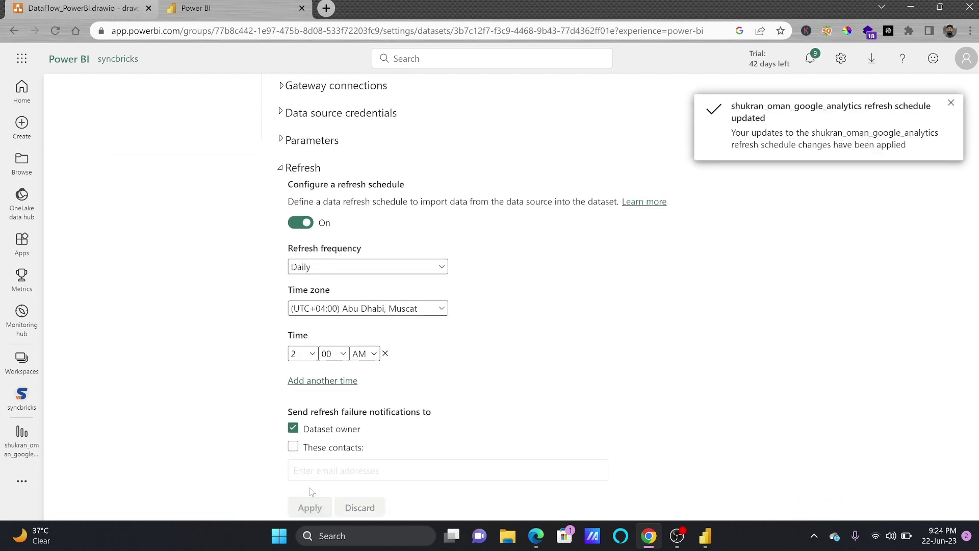
scroll(262, 123, up, 6)
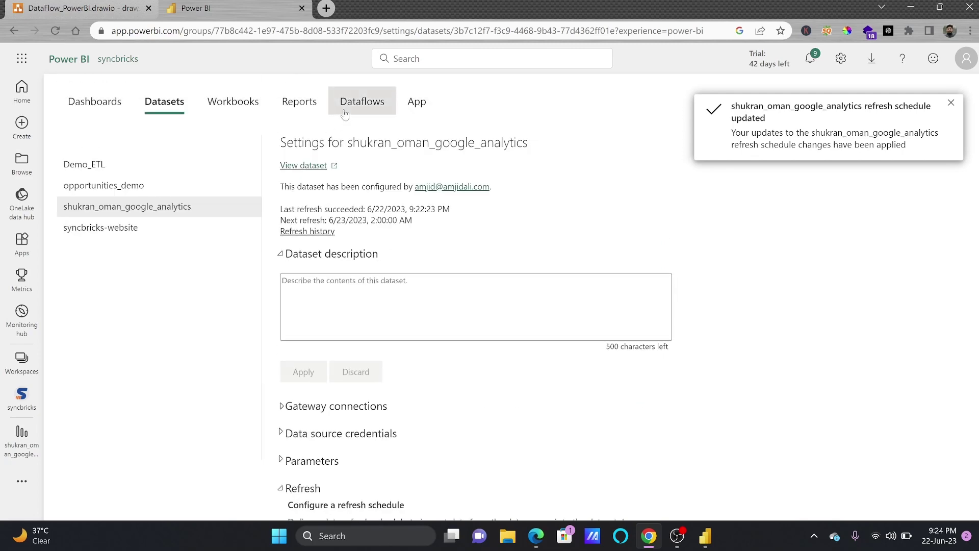
Verify the dataflow's refresh schedule is daily at 1:00 AM
click(347, 113)
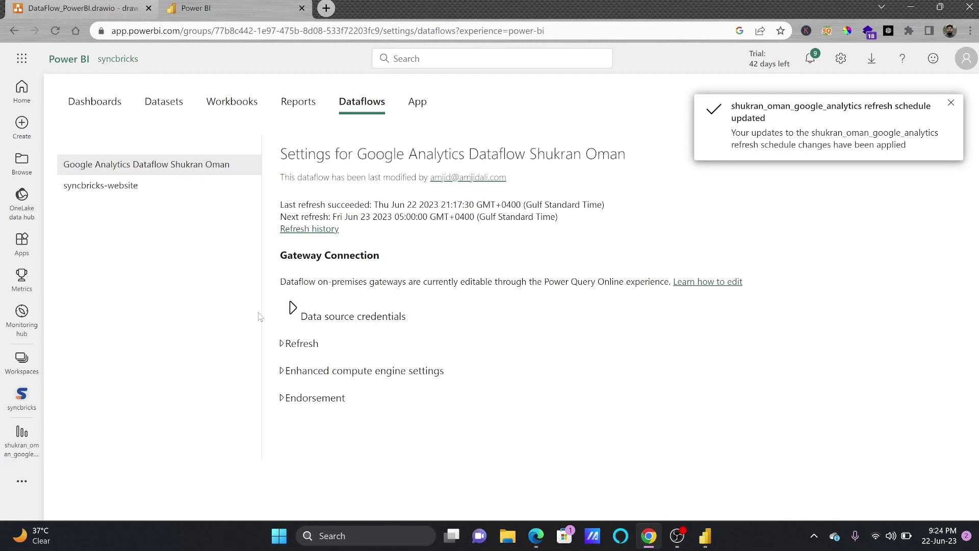
click(281, 344)
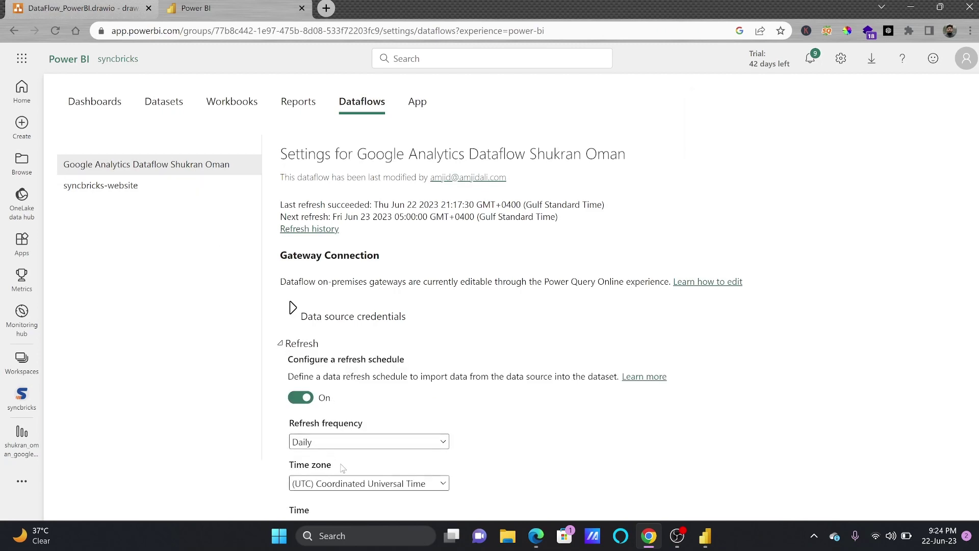
click(343, 483)
scroll(510, 444, down, 3)
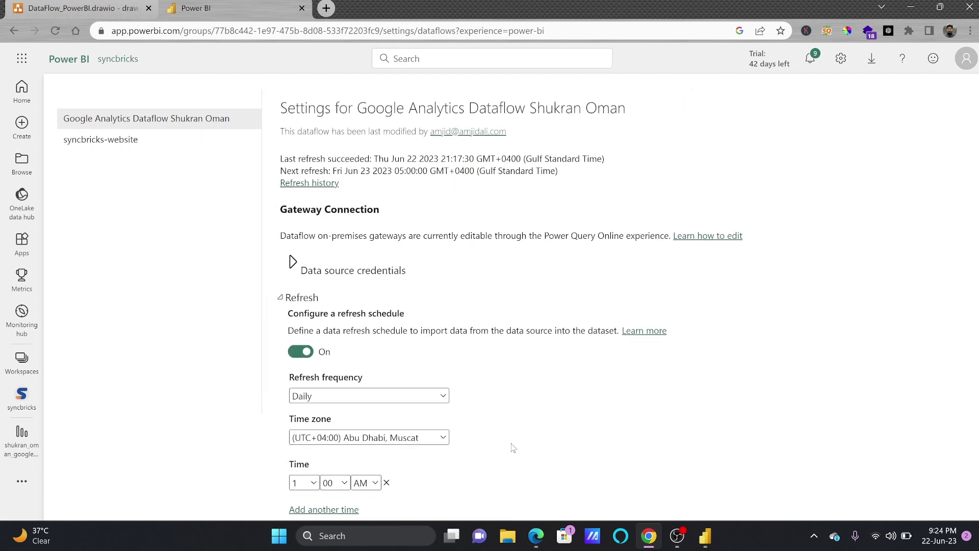
scroll(367, 411, up, 3)
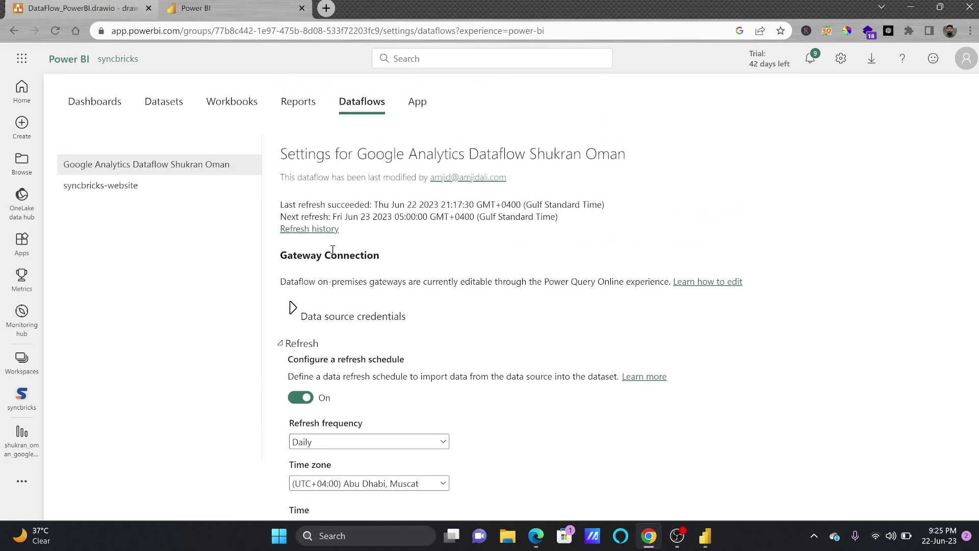
scroll(337, 211, down, 4)
scroll(331, 194, up, 4)
Check the shukran_oman_google_analytics dataset's refresh schedule, then return to the syncbricks content list
click(164, 101)
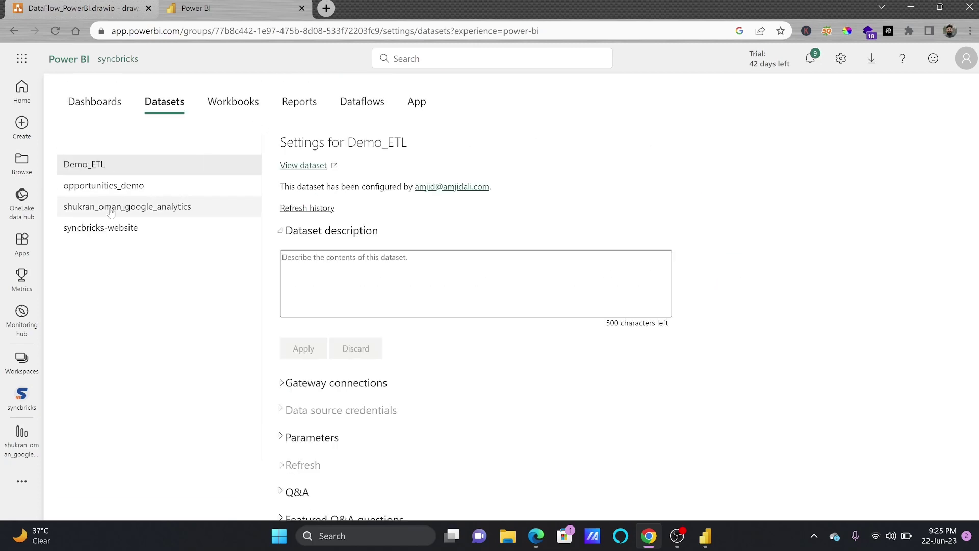
click(109, 202)
scroll(283, 312, down, 3)
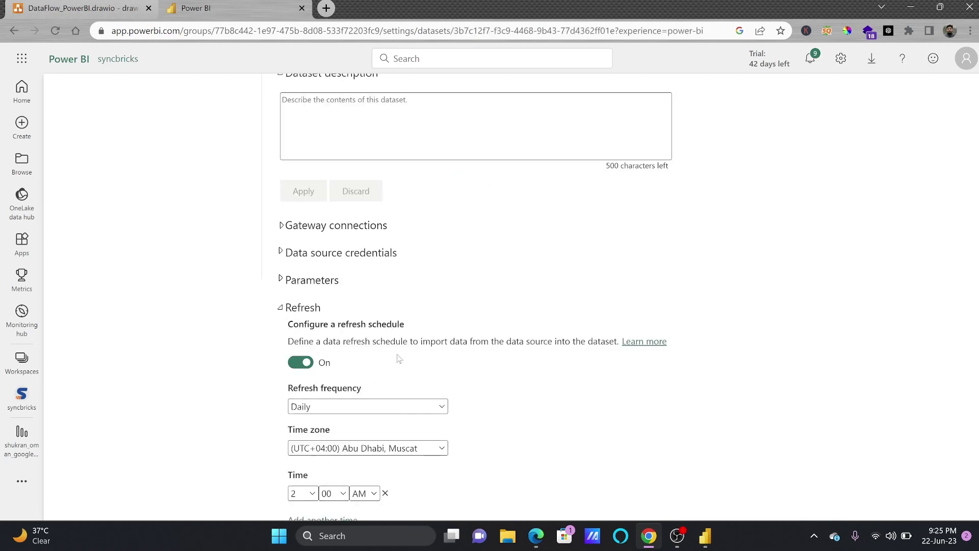
scroll(339, 132, up, 3)
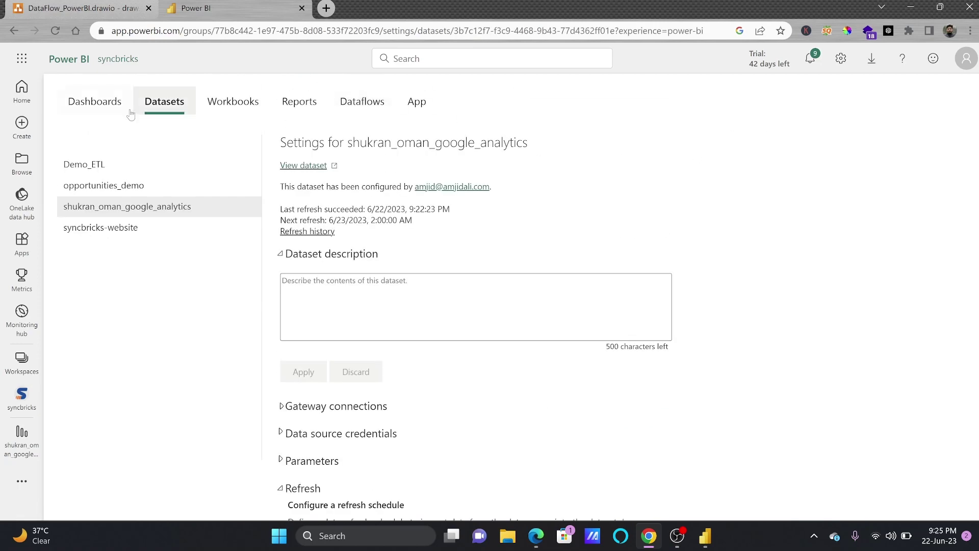
click(29, 401)
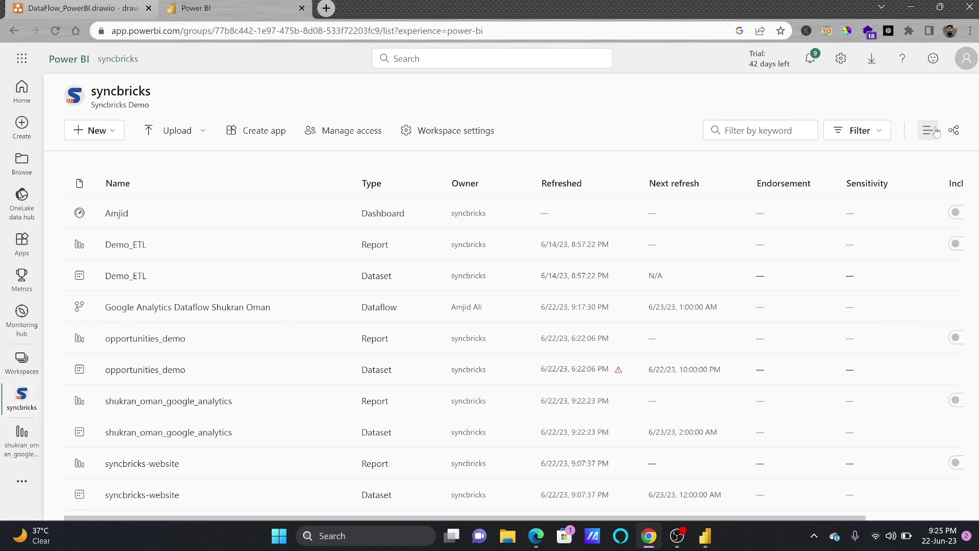
Switch the workspace items to lineage view
click(953, 131)
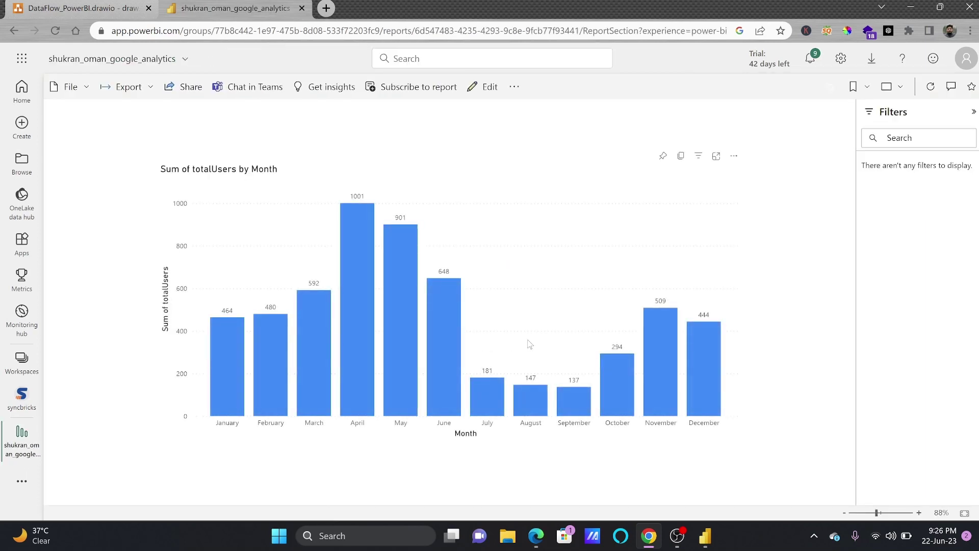
Edit the report and add a page-level Year filter set to 2023 from the date hierarchy
click(481, 87)
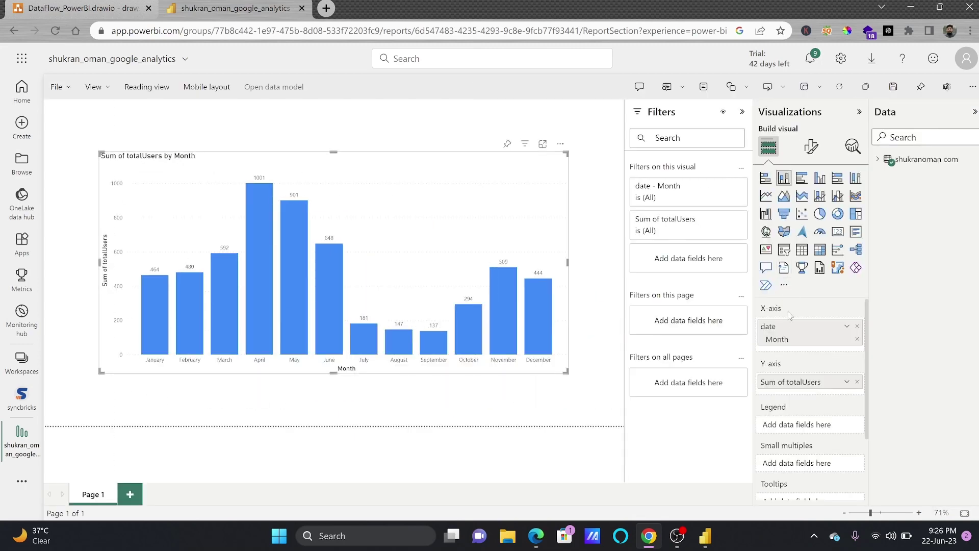
click(901, 163)
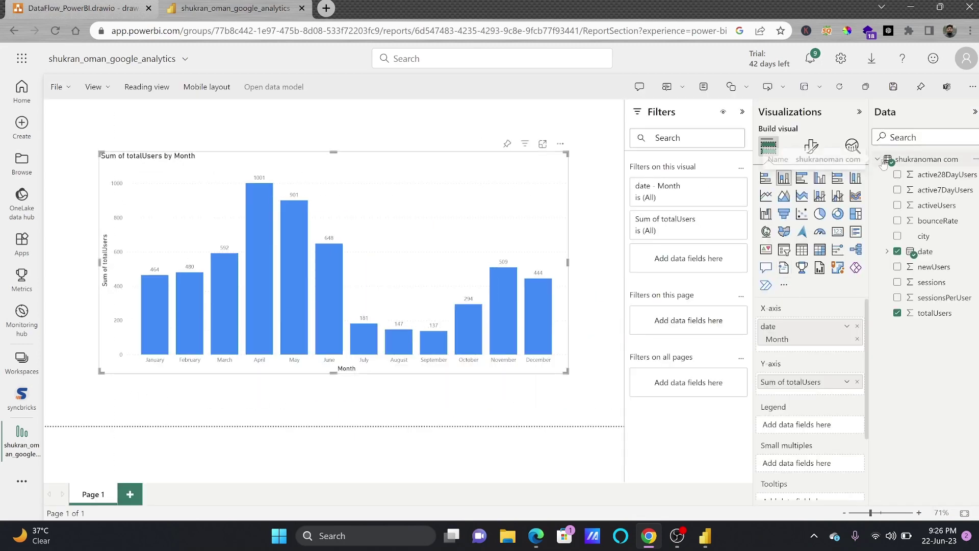
click(887, 252)
click(897, 266)
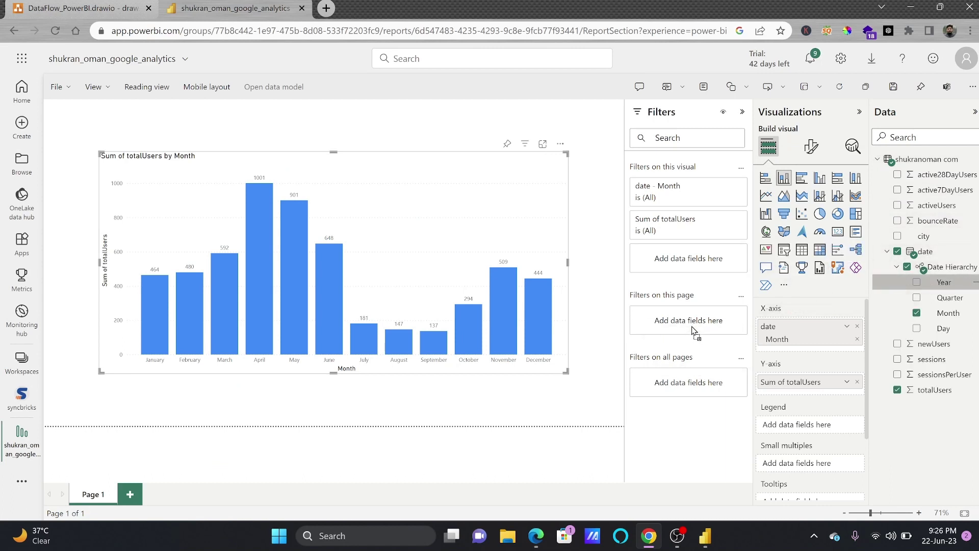
drag(944, 282, 688, 321)
click(688, 356)
click(683, 377)
click(644, 404)
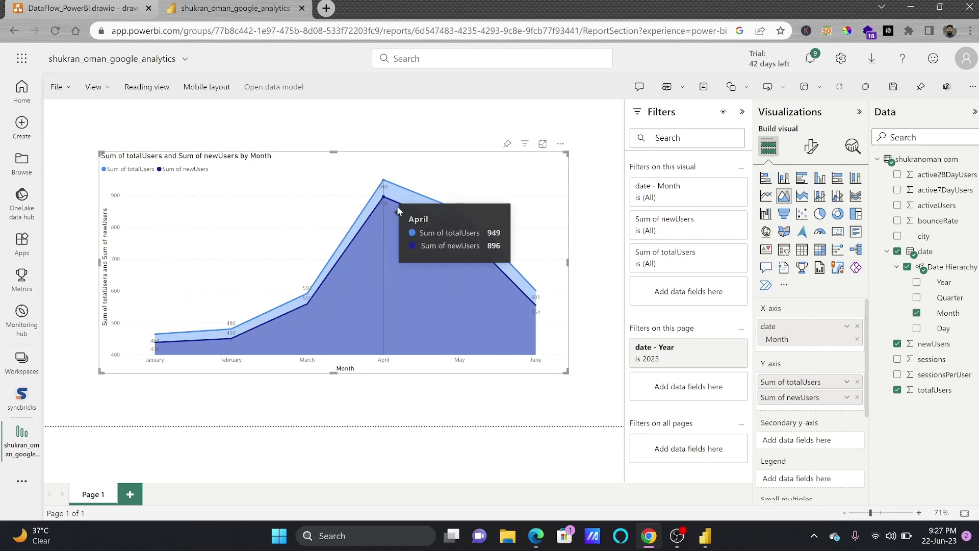
Add the Year, Quarter and Day date hierarchy levels to the chart axis
click(916, 282)
click(916, 297)
click(916, 328)
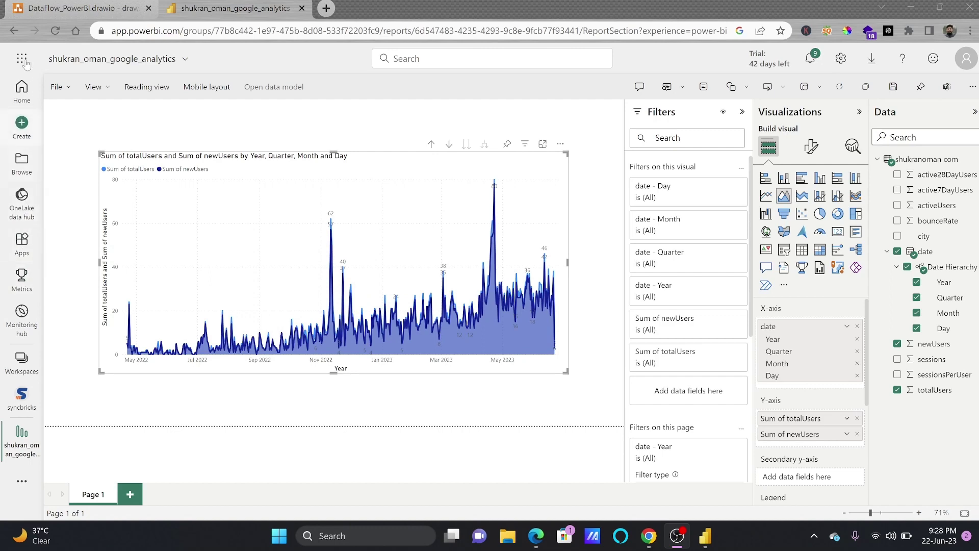
Start a new dataflow, try an 'api' connector search, and begin defining new tables
click(115, 134)
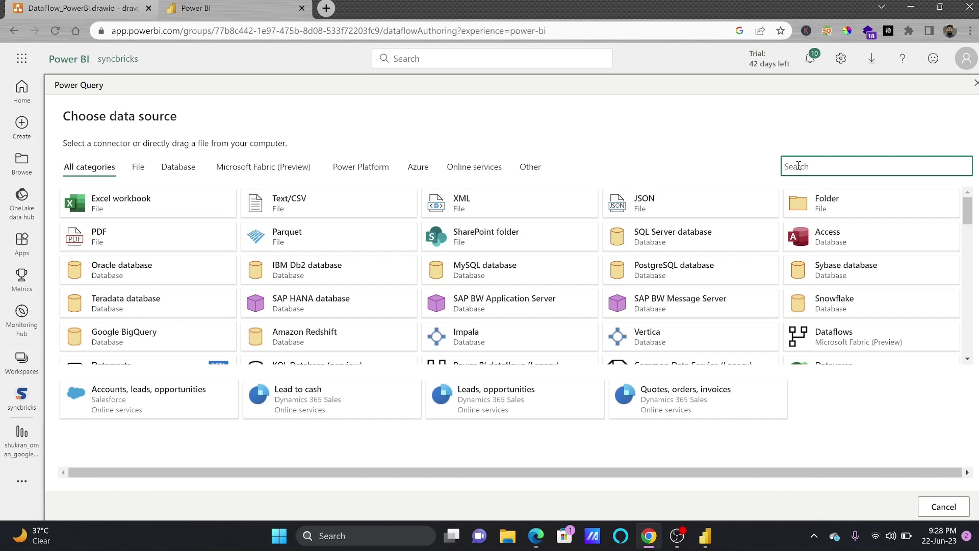
text(api)
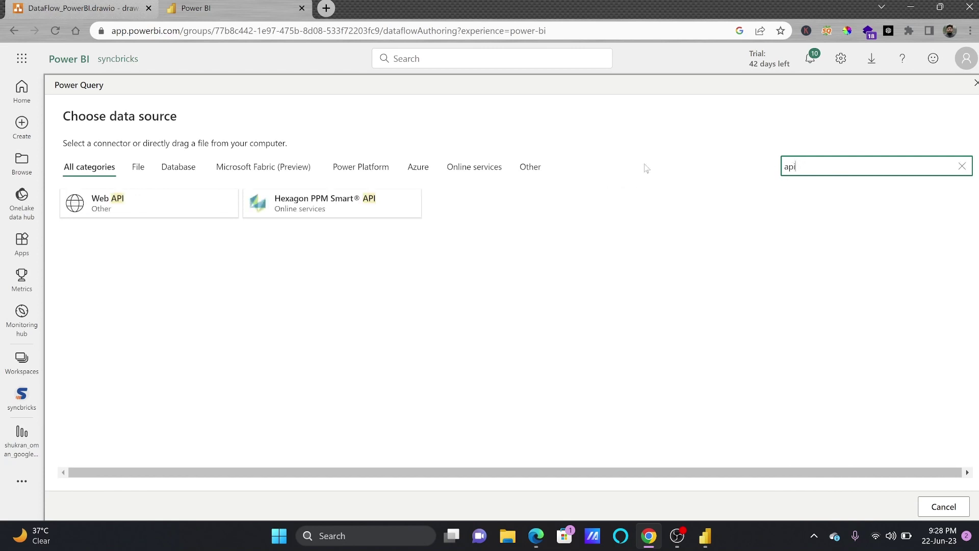
click(962, 165)
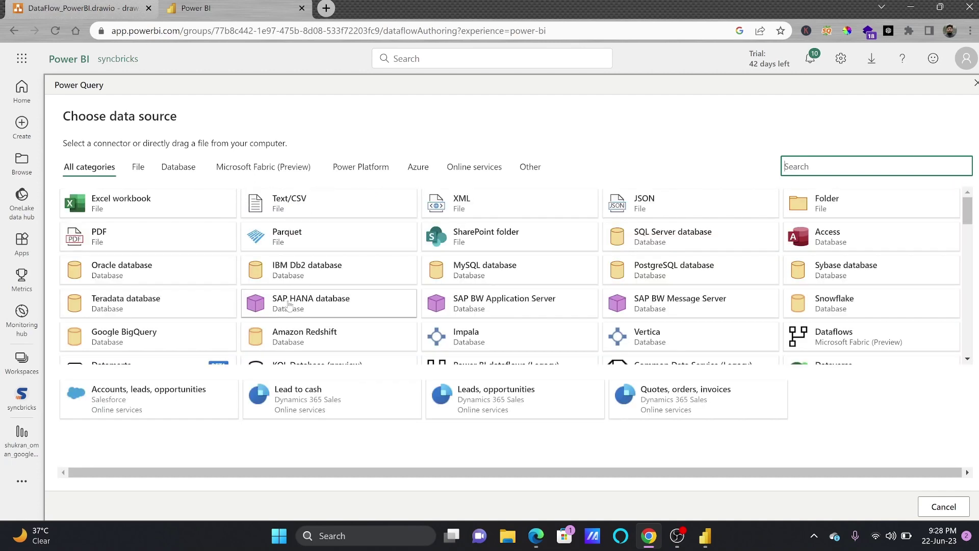
scroll(290, 304, down, 1)
scroll(305, 308, down, 1)
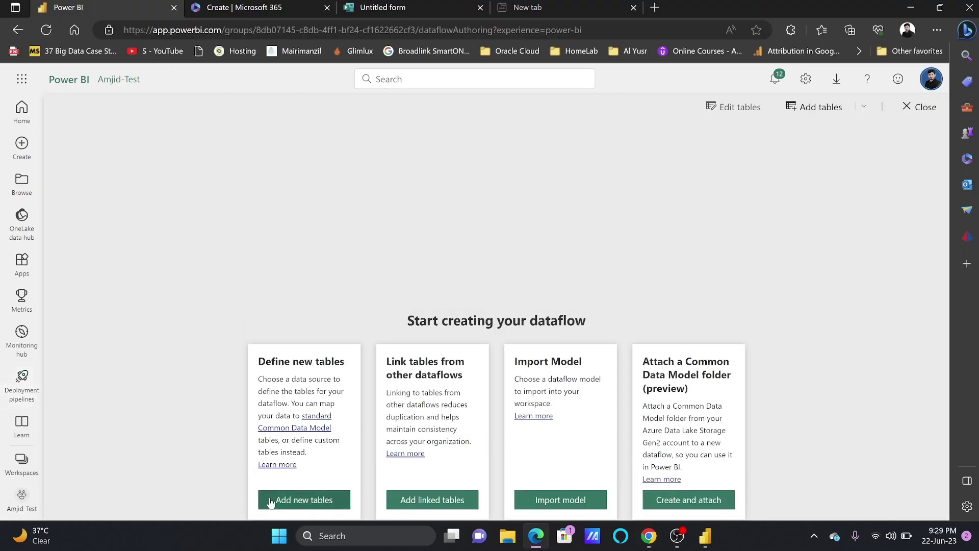
click(270, 503)
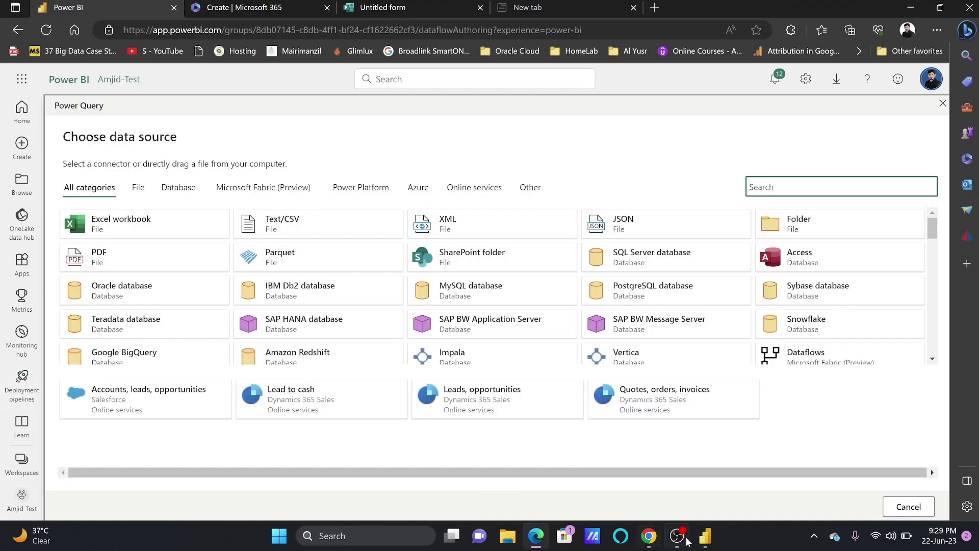